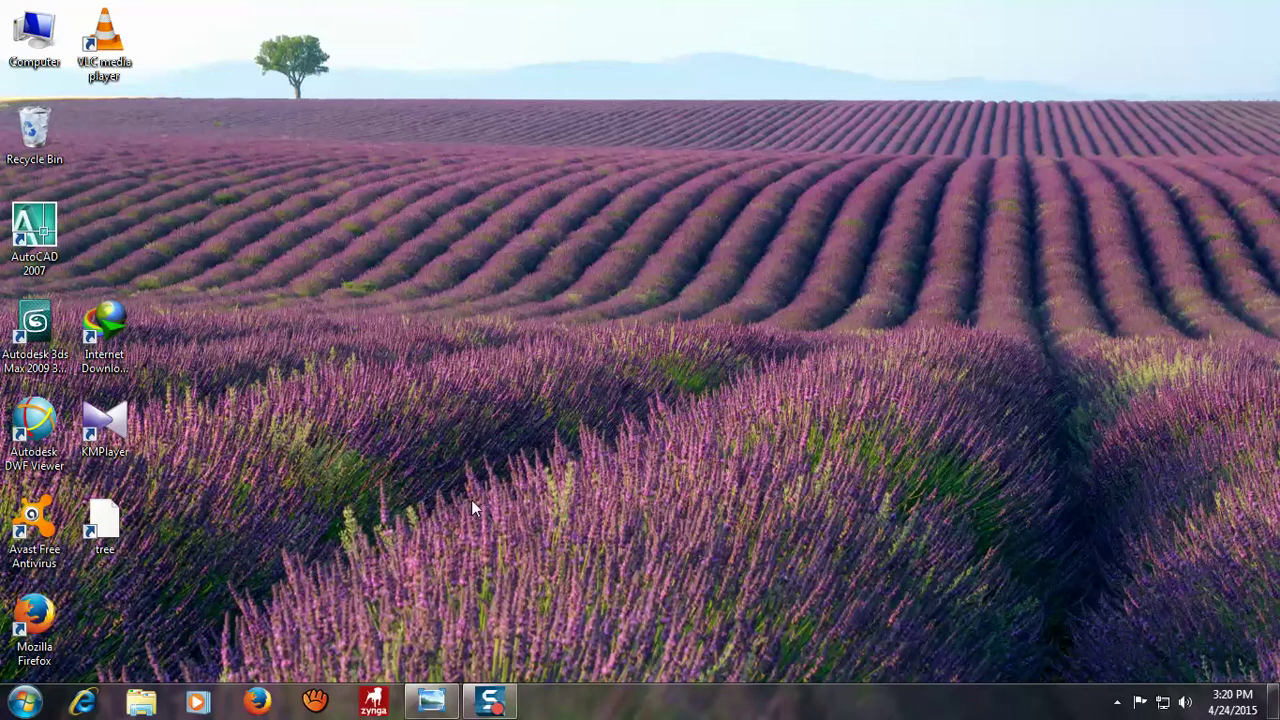
Launch Microsoft Office Word 2007 from Start > All Programs > Microsoft Office, opening a blank document
mouse_move(495, 706)
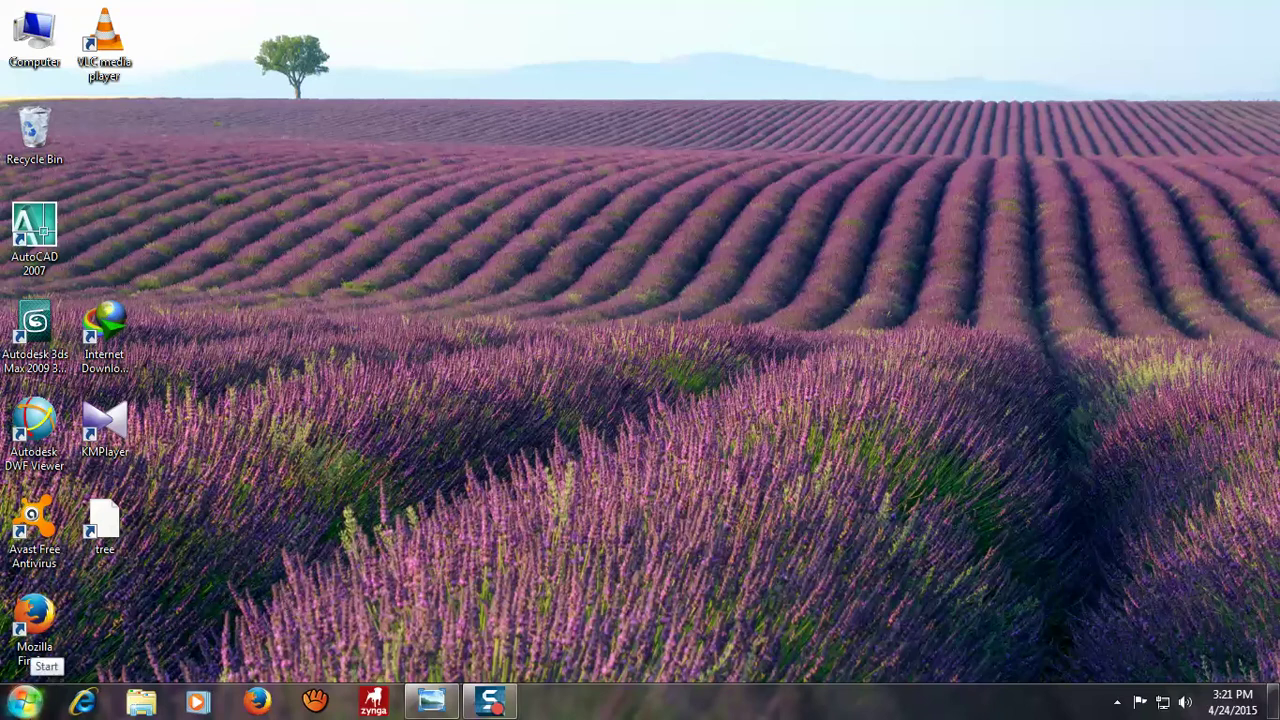
click(25, 702)
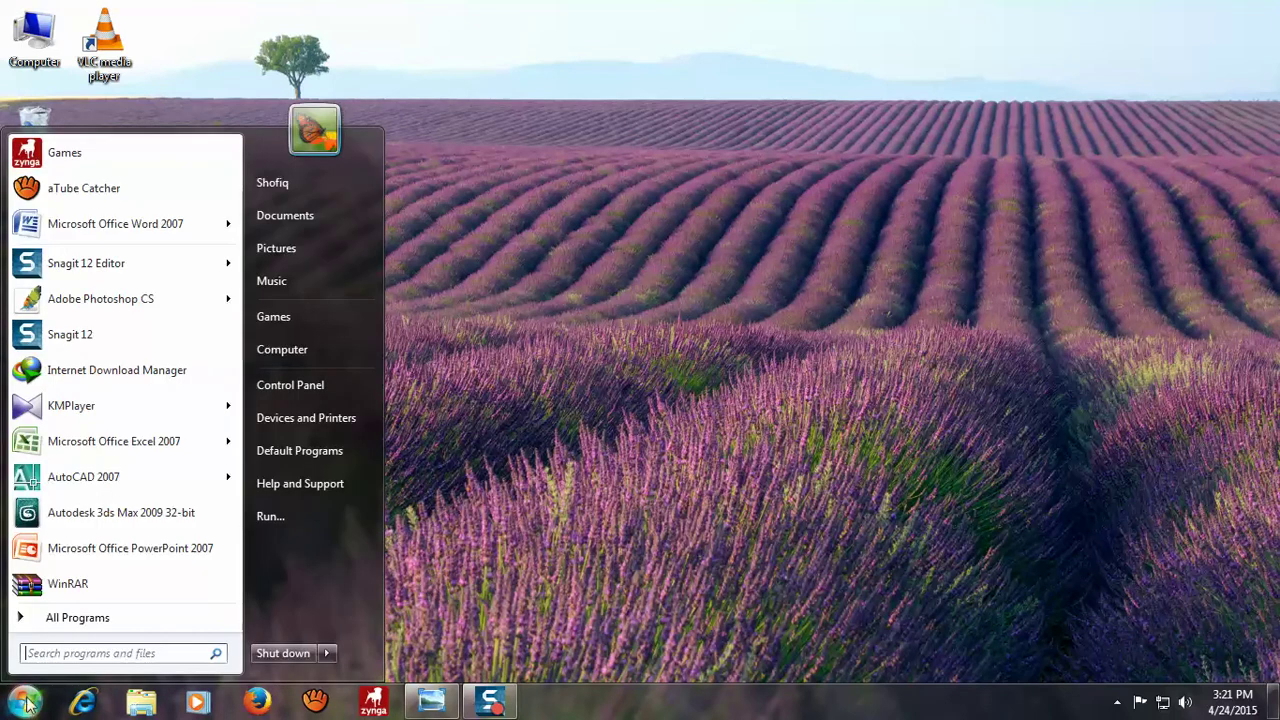
mouse_move(70, 245)
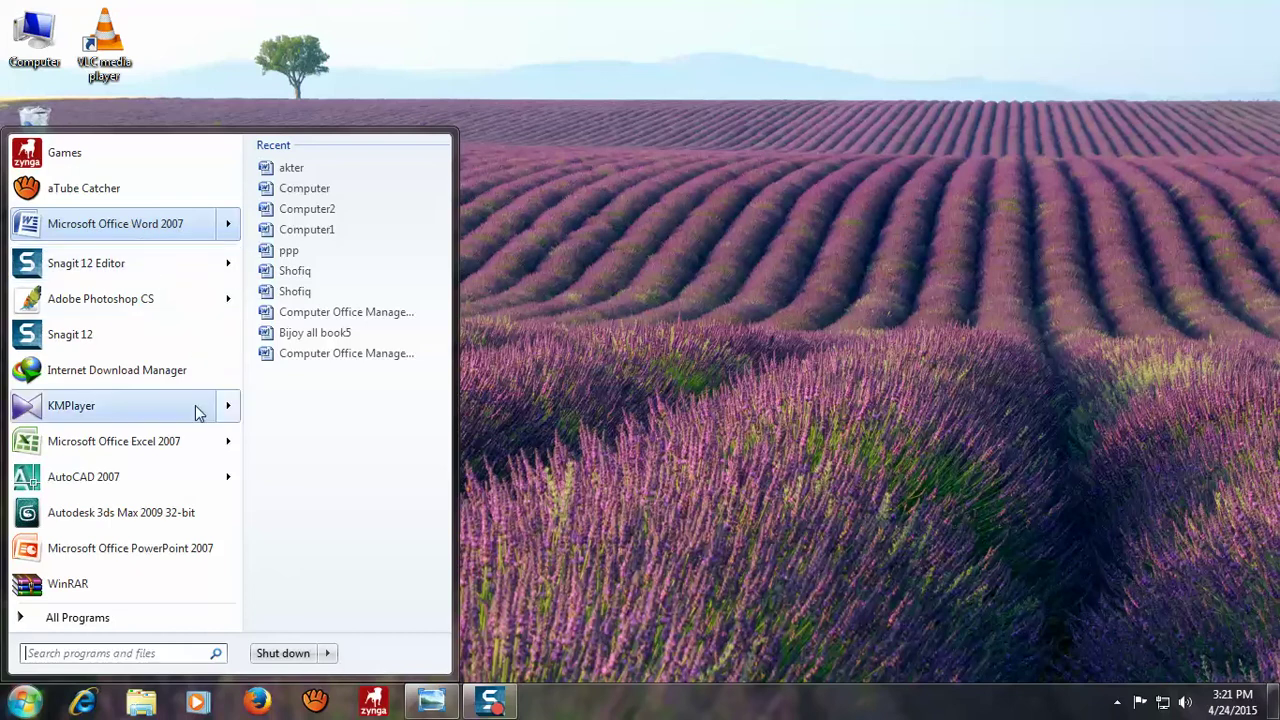
click(190, 624)
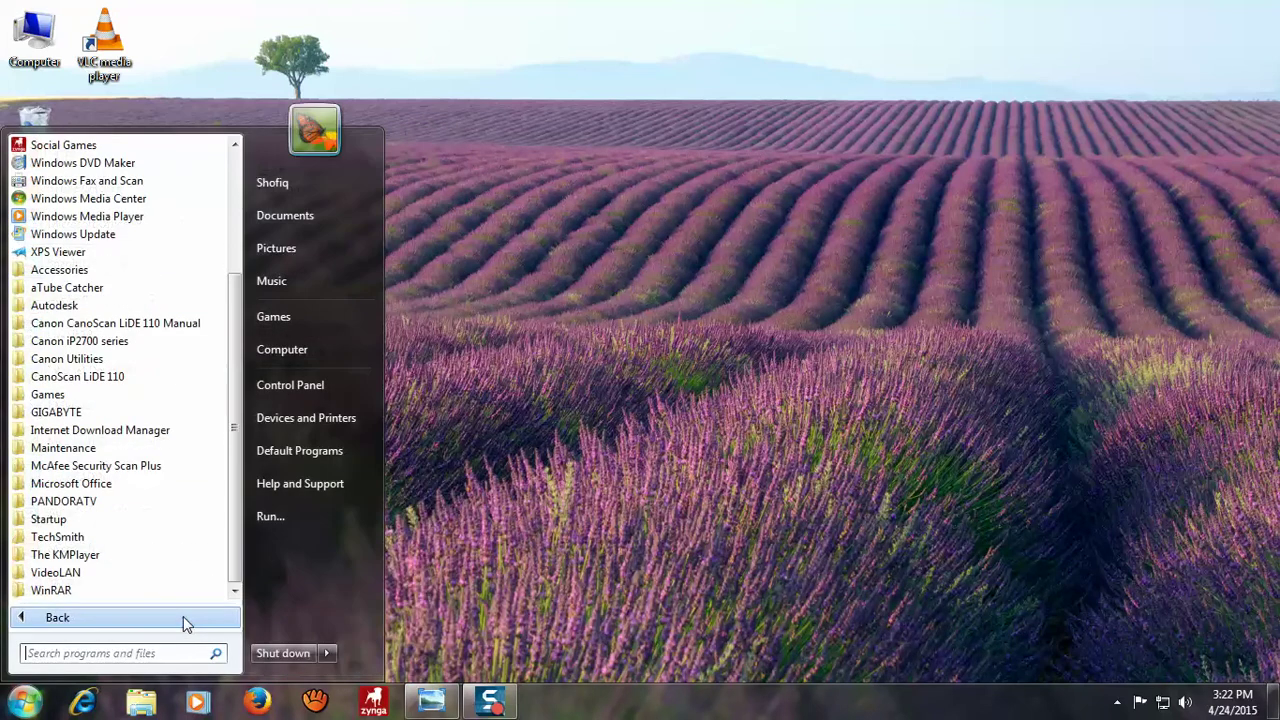
click(95, 484)
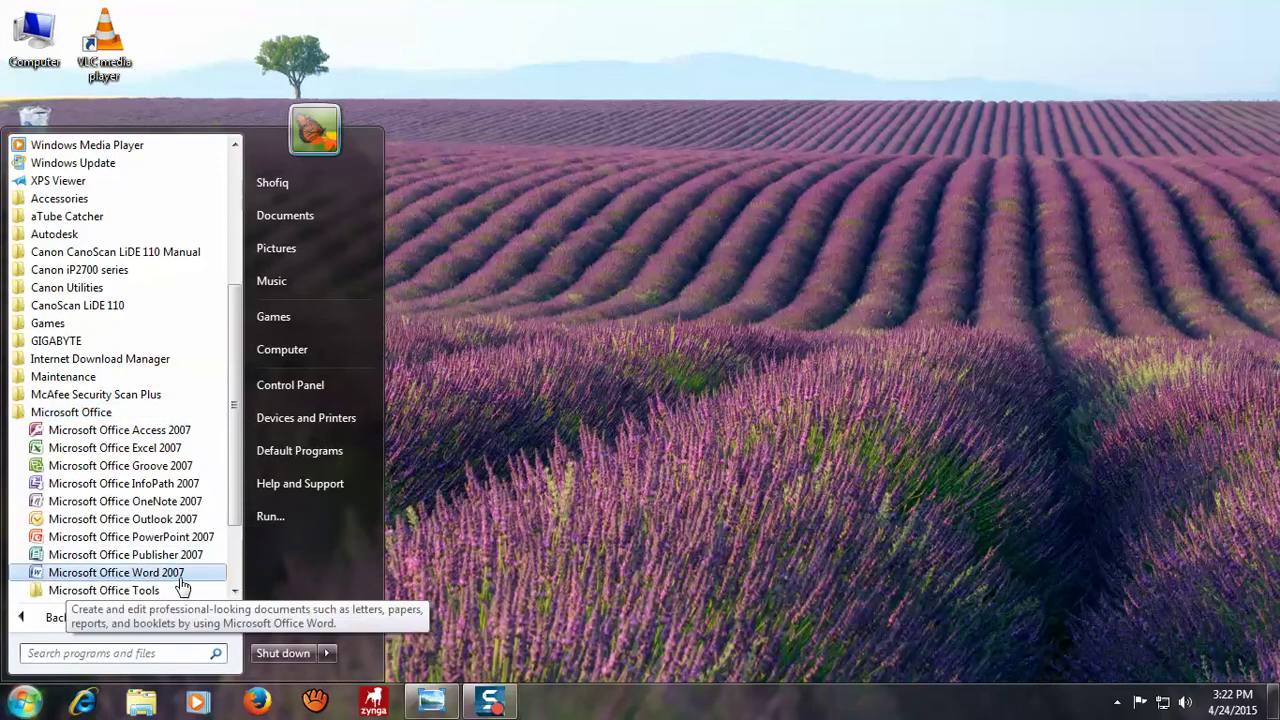
click(181, 578)
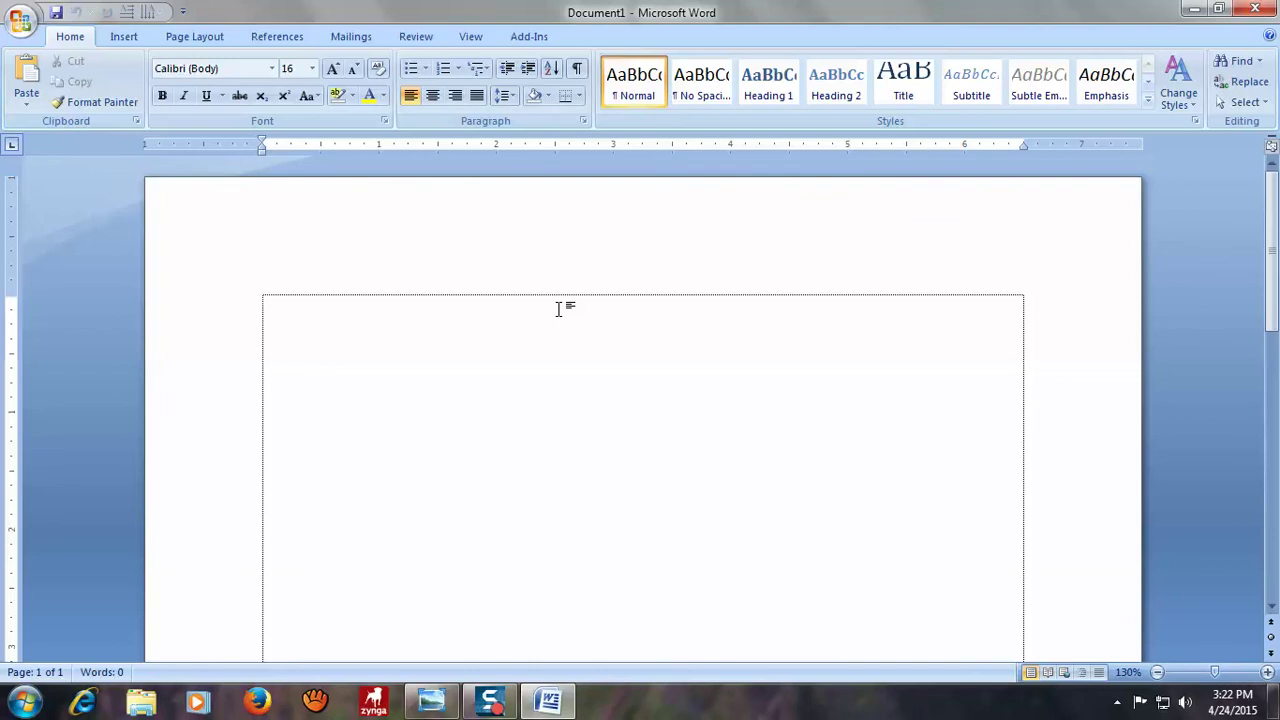
Paste the three-word line introducing the author into the blank page and open the Office menu
text(I am Shofiq)
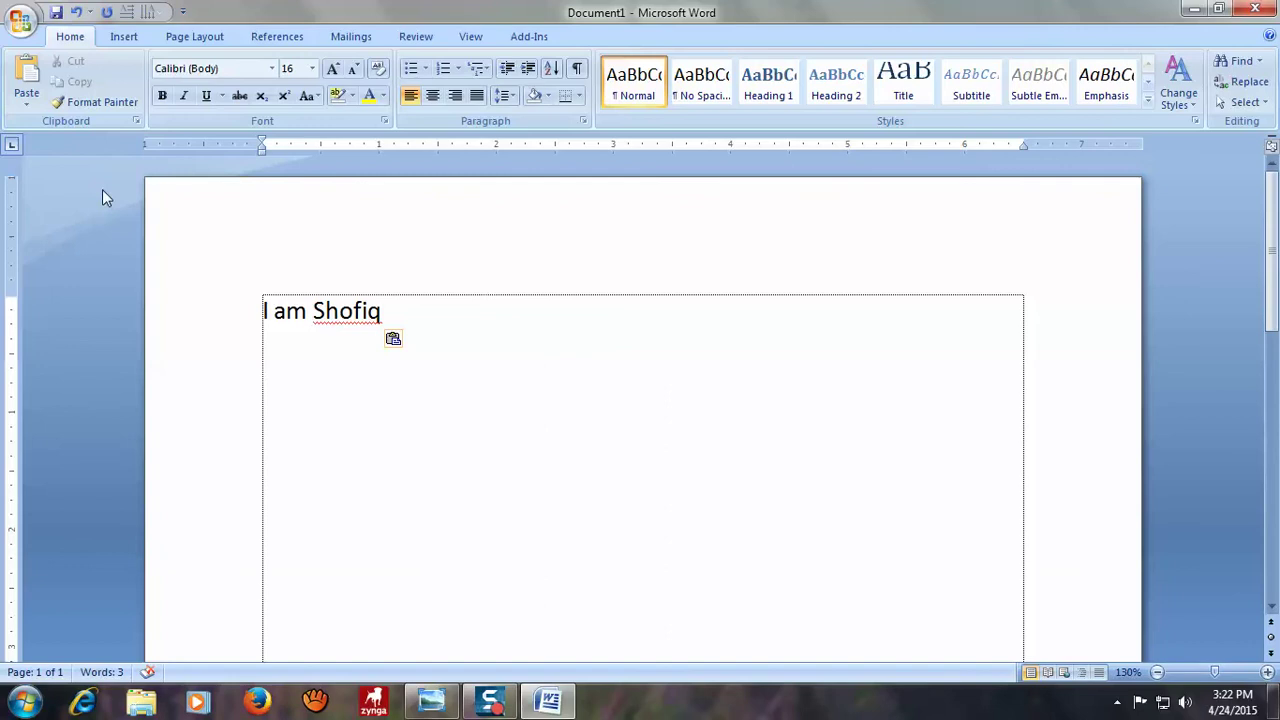
click(20, 20)
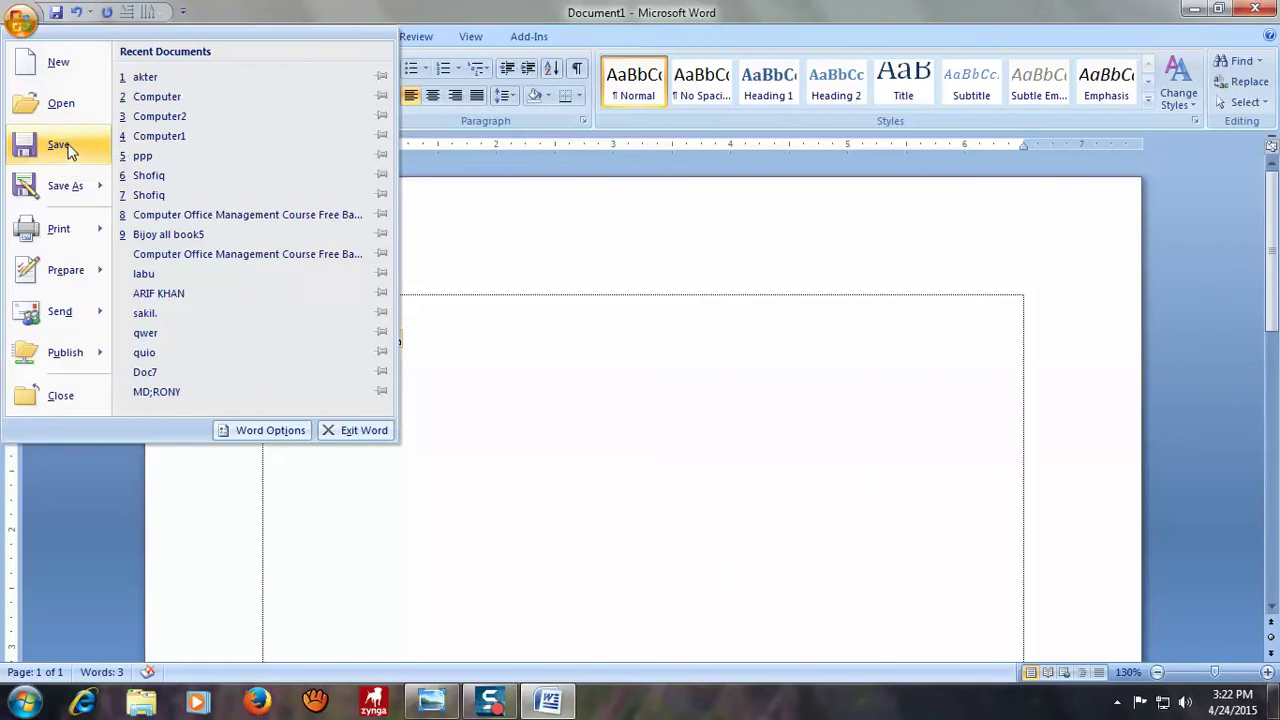
Save the document to the Desktop, trimming the suggested file name to the author's first name
click(60, 146)
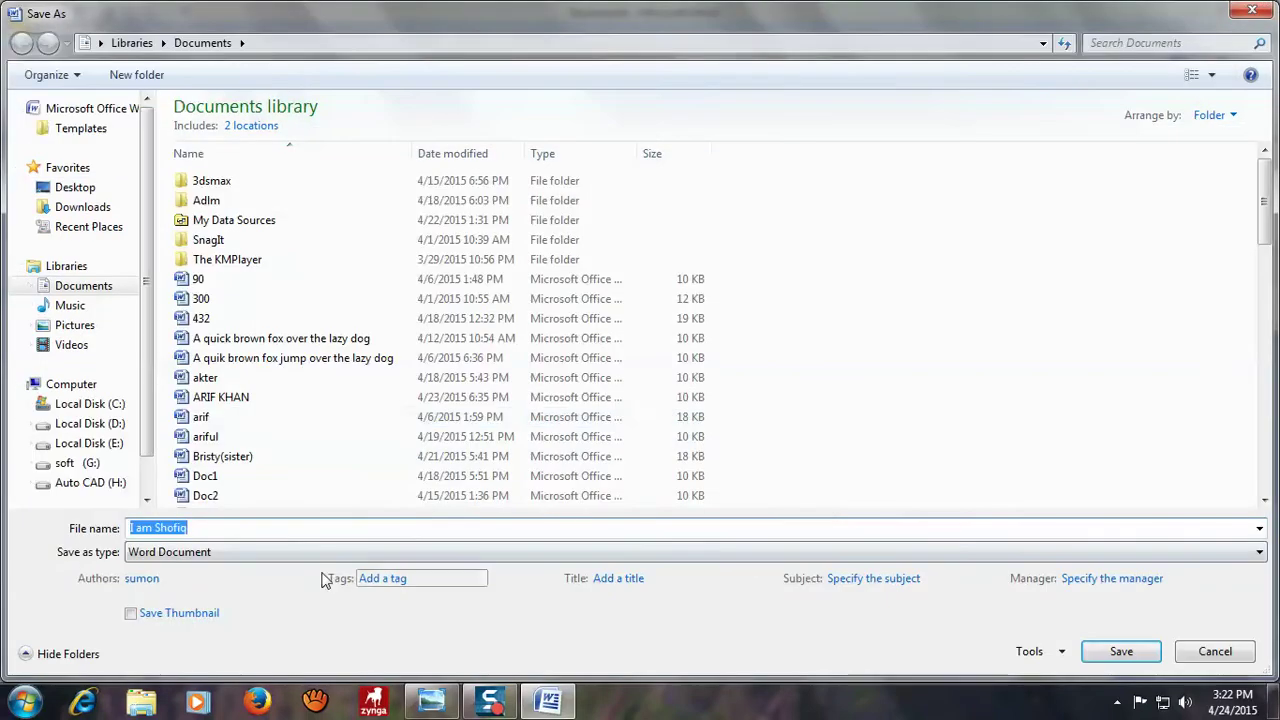
drag(157, 530, 130, 530)
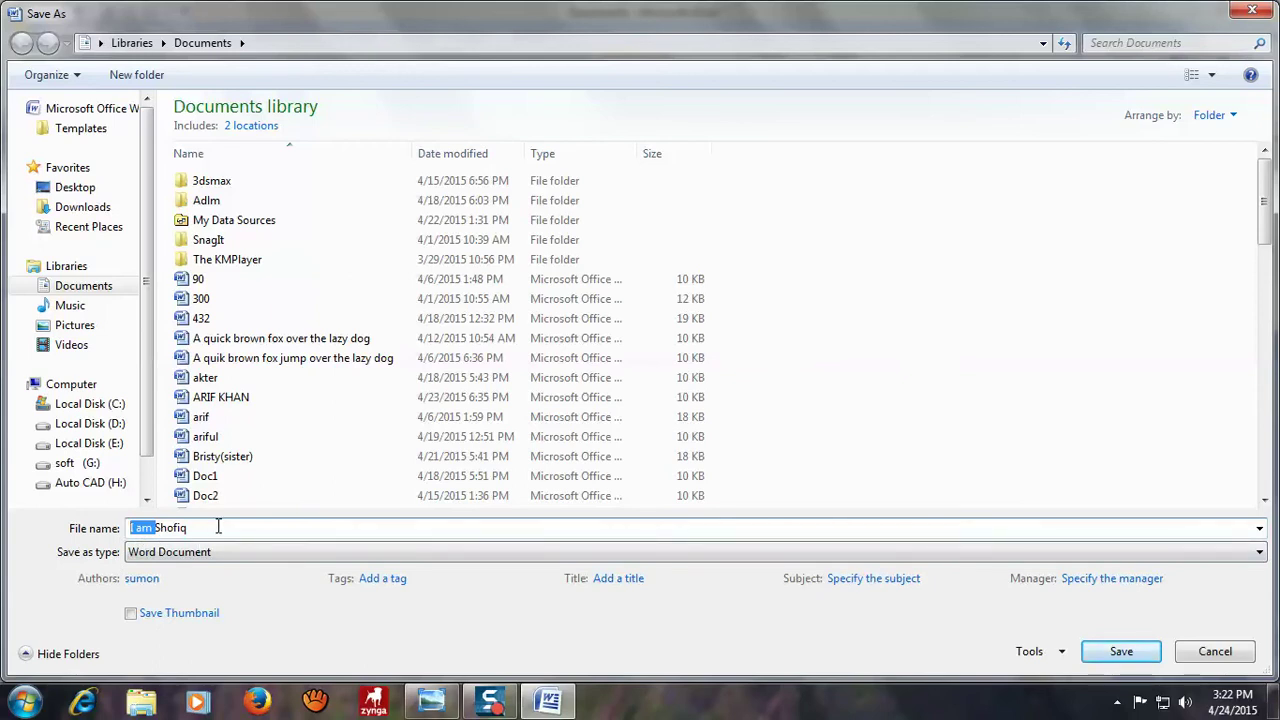
key(BackSpace)
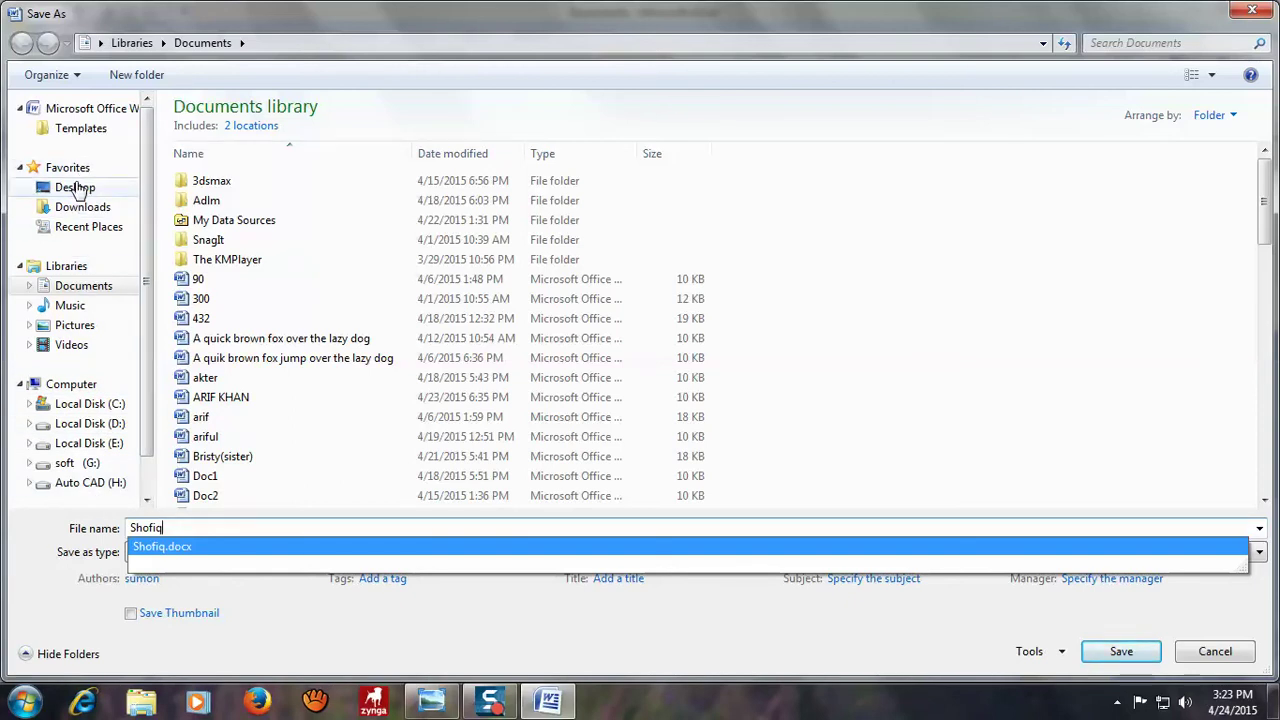
key(Escape)
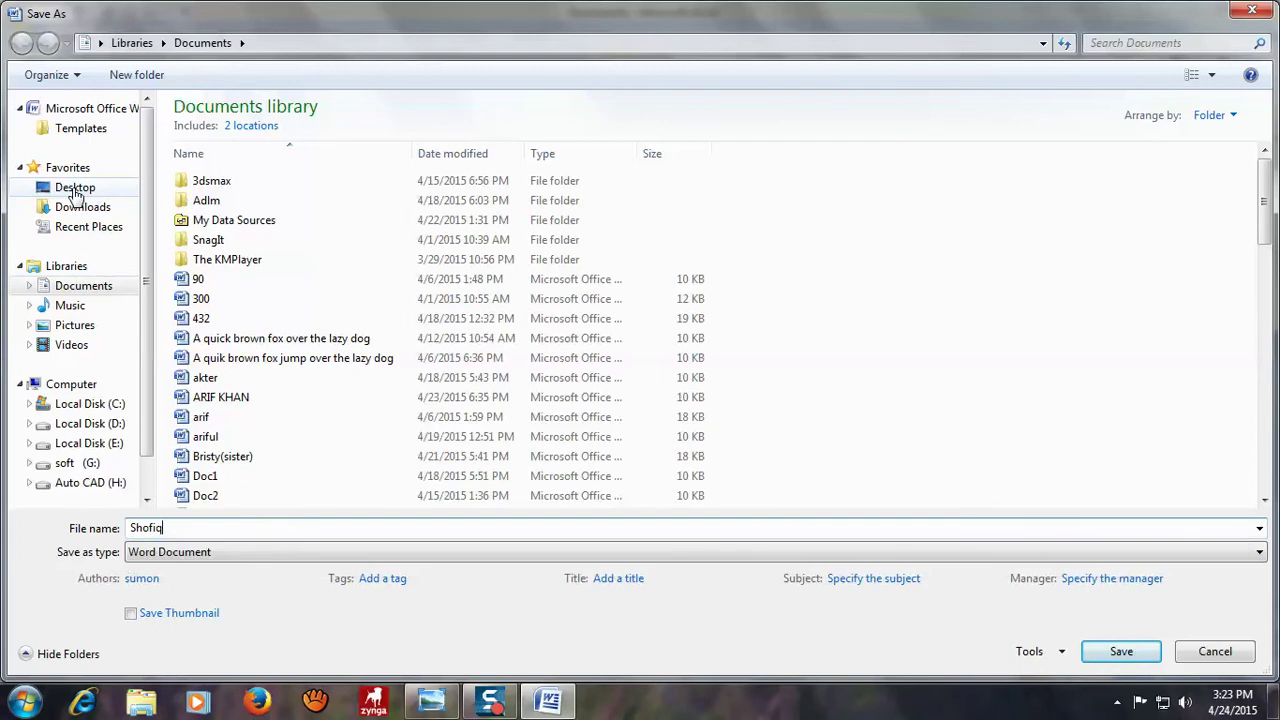
click(76, 190)
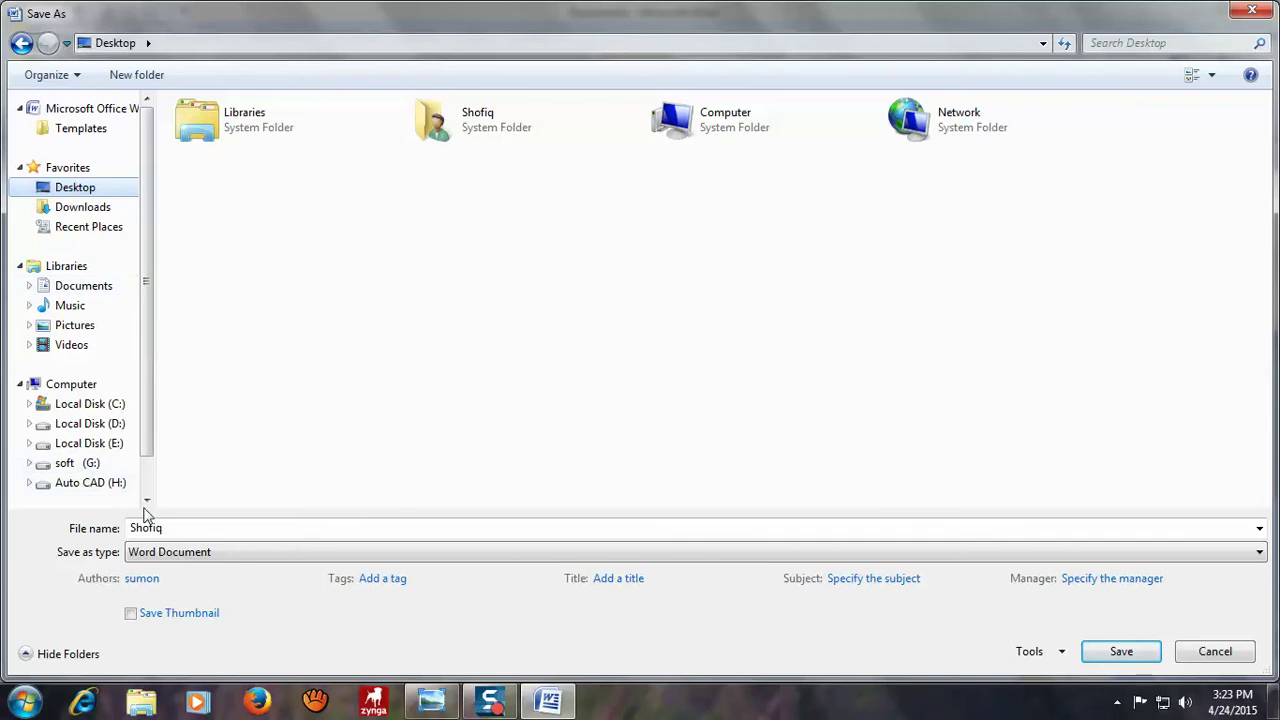
click(1112, 655)
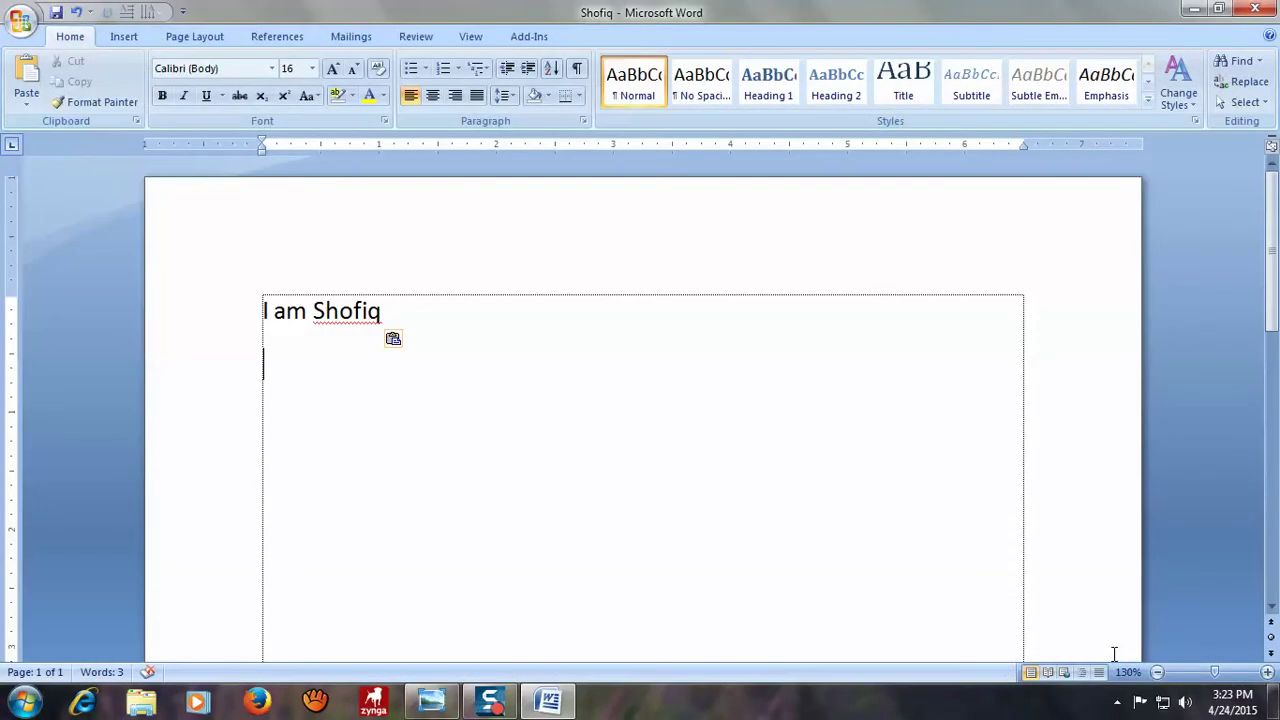
Close the document, then reopen the saved file from the Desktop
click(20, 20)
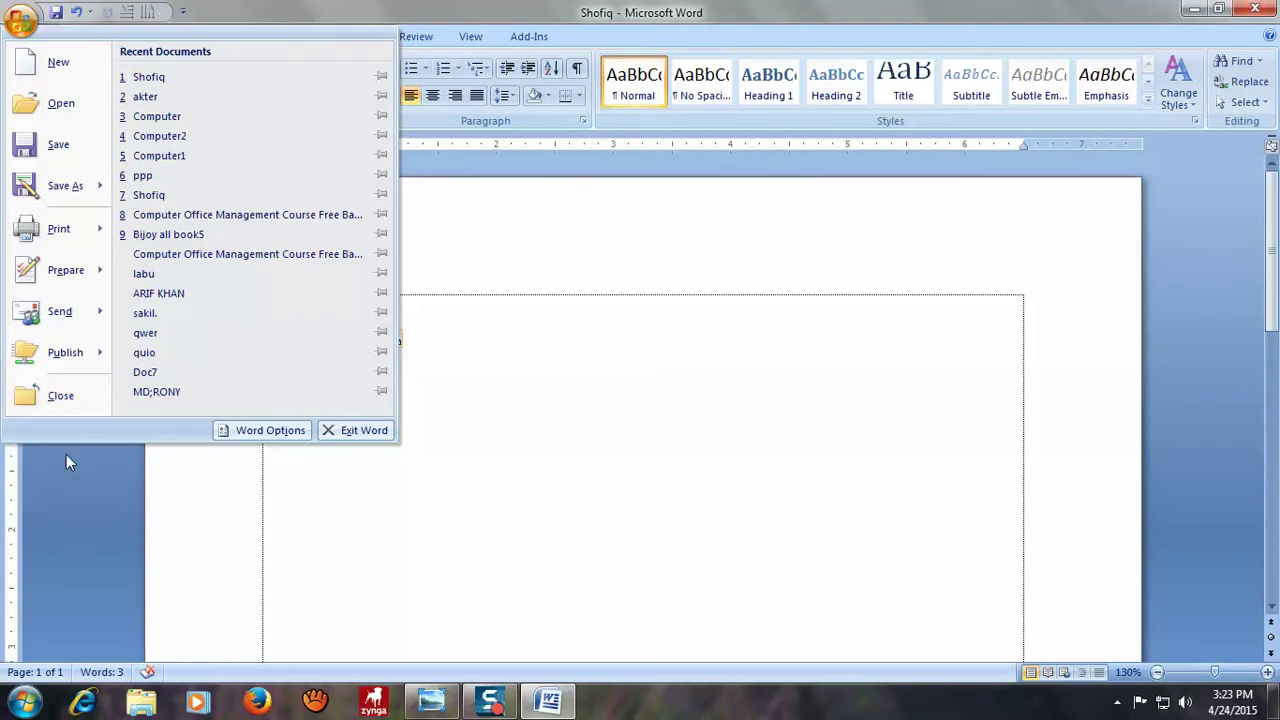
click(59, 398)
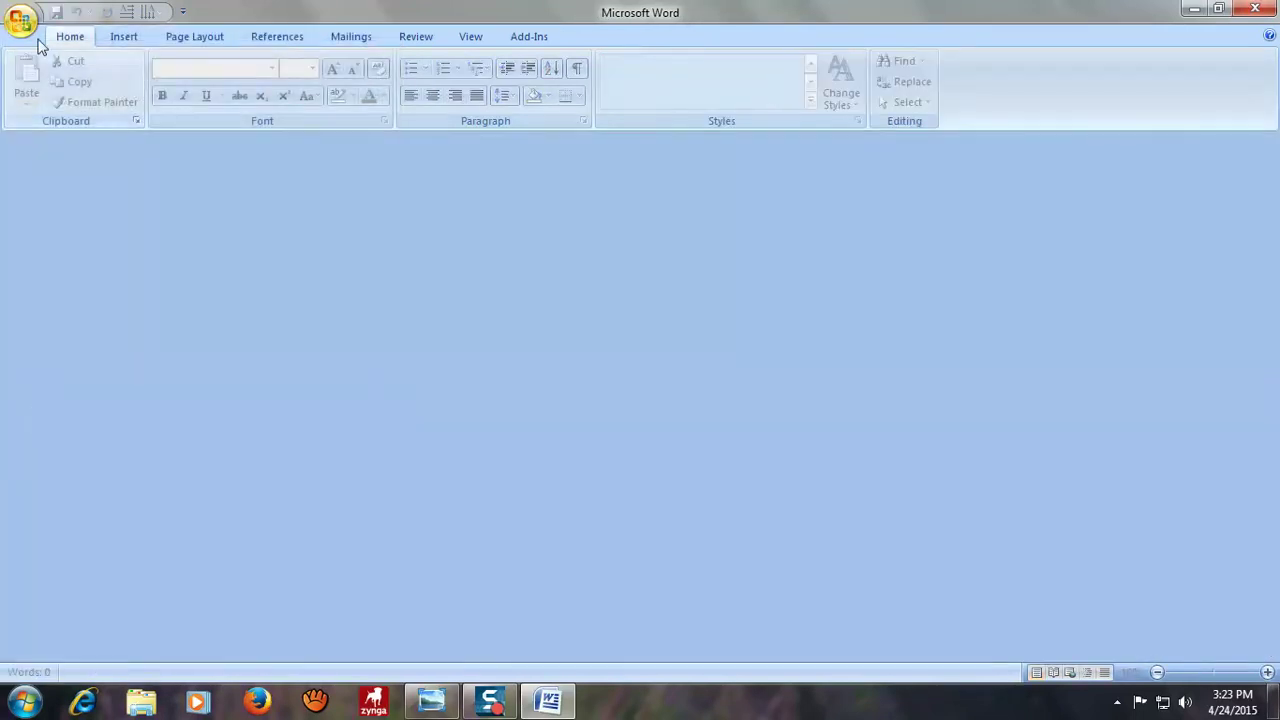
click(21, 24)
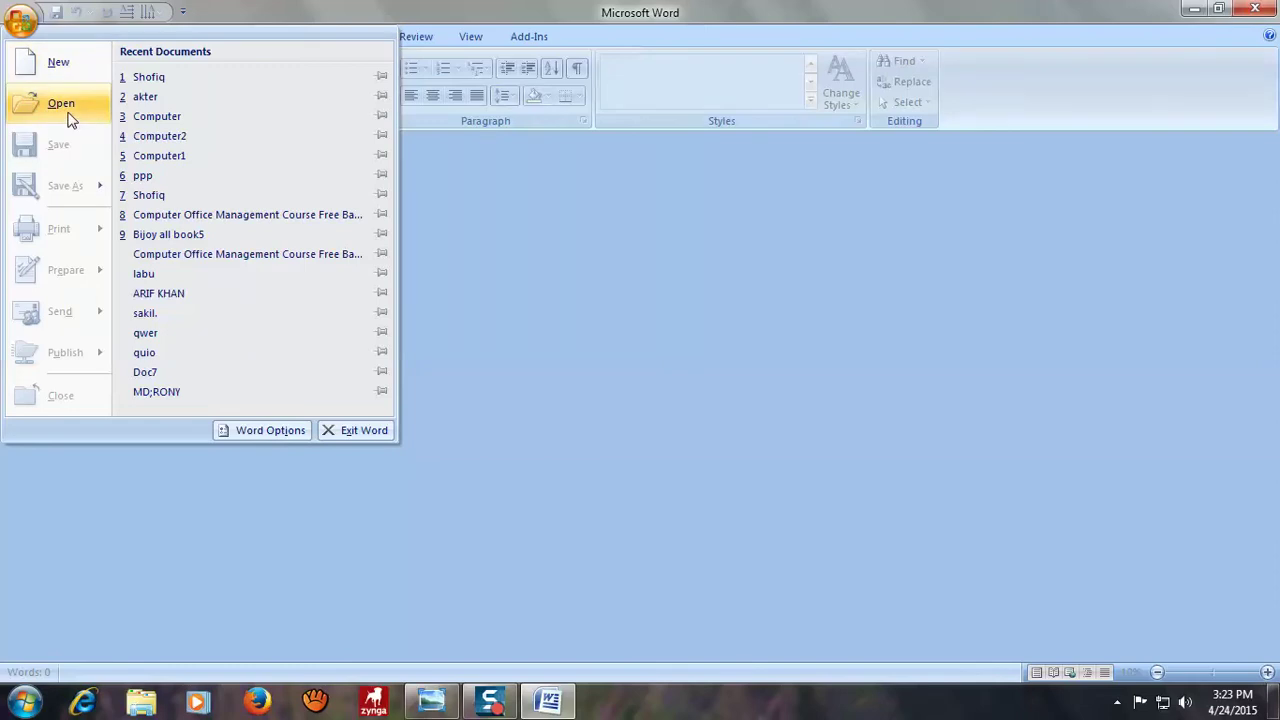
click(68, 118)
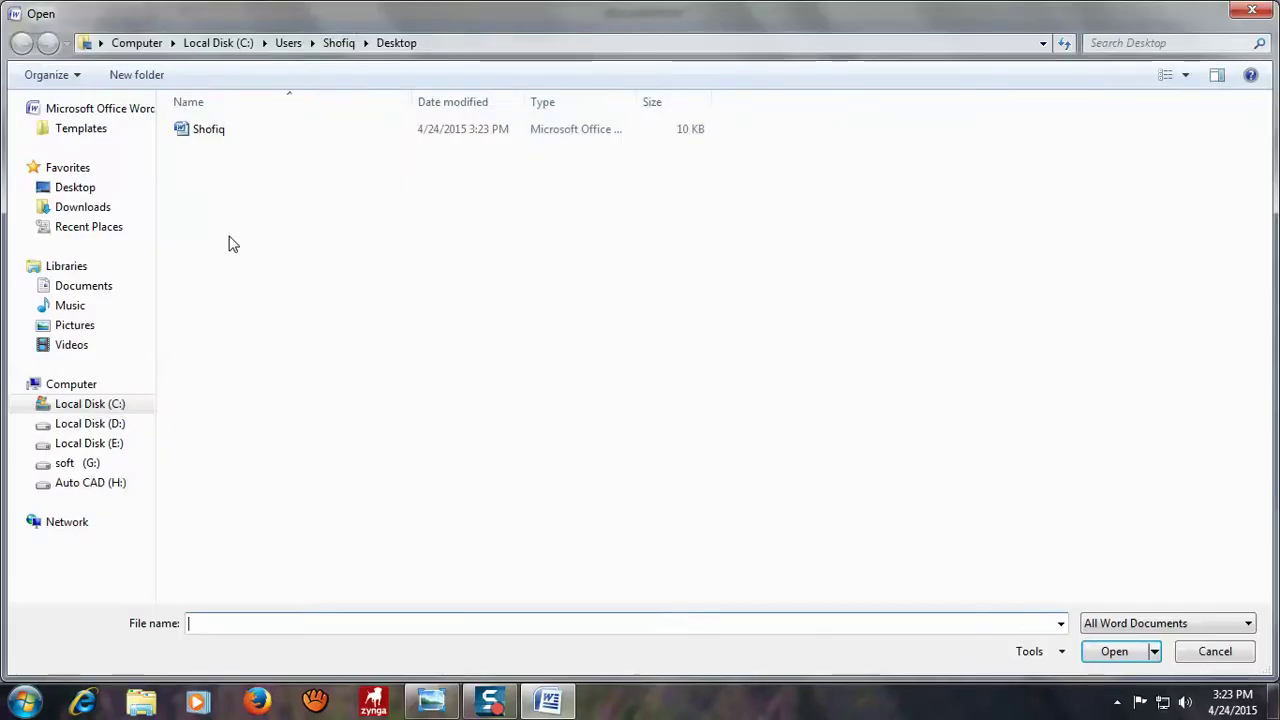
click(206, 135)
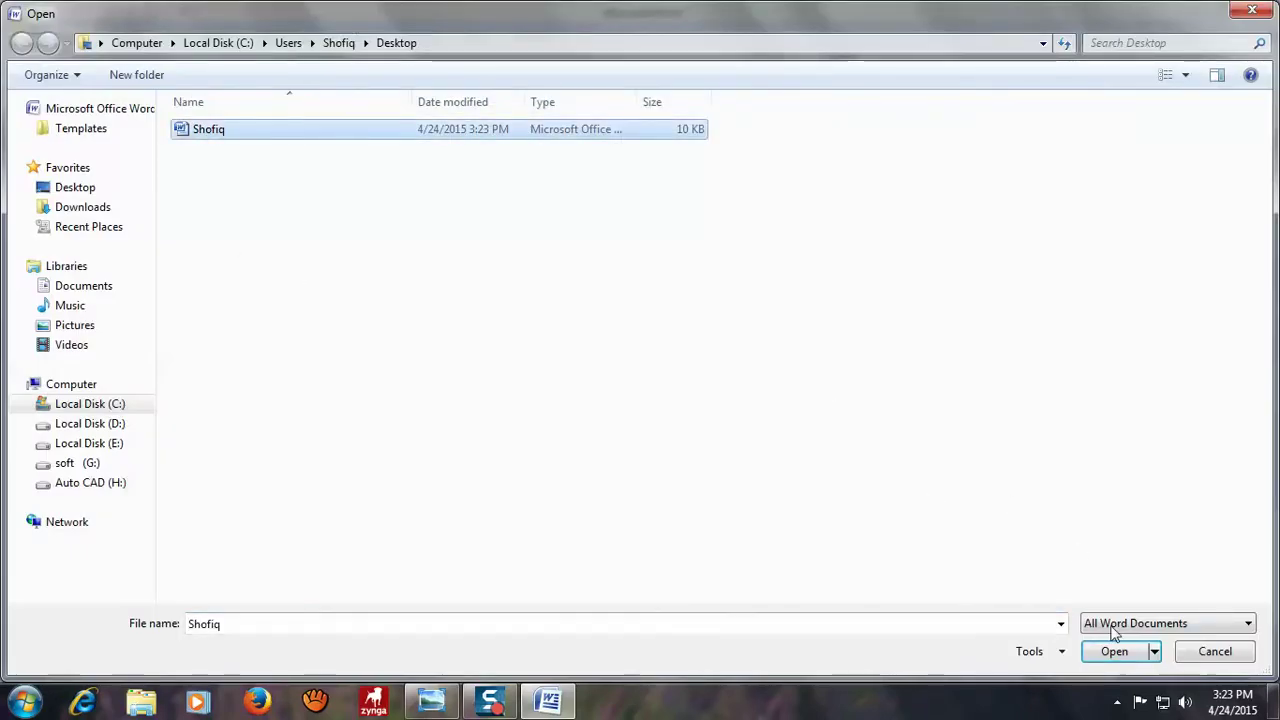
click(1125, 659)
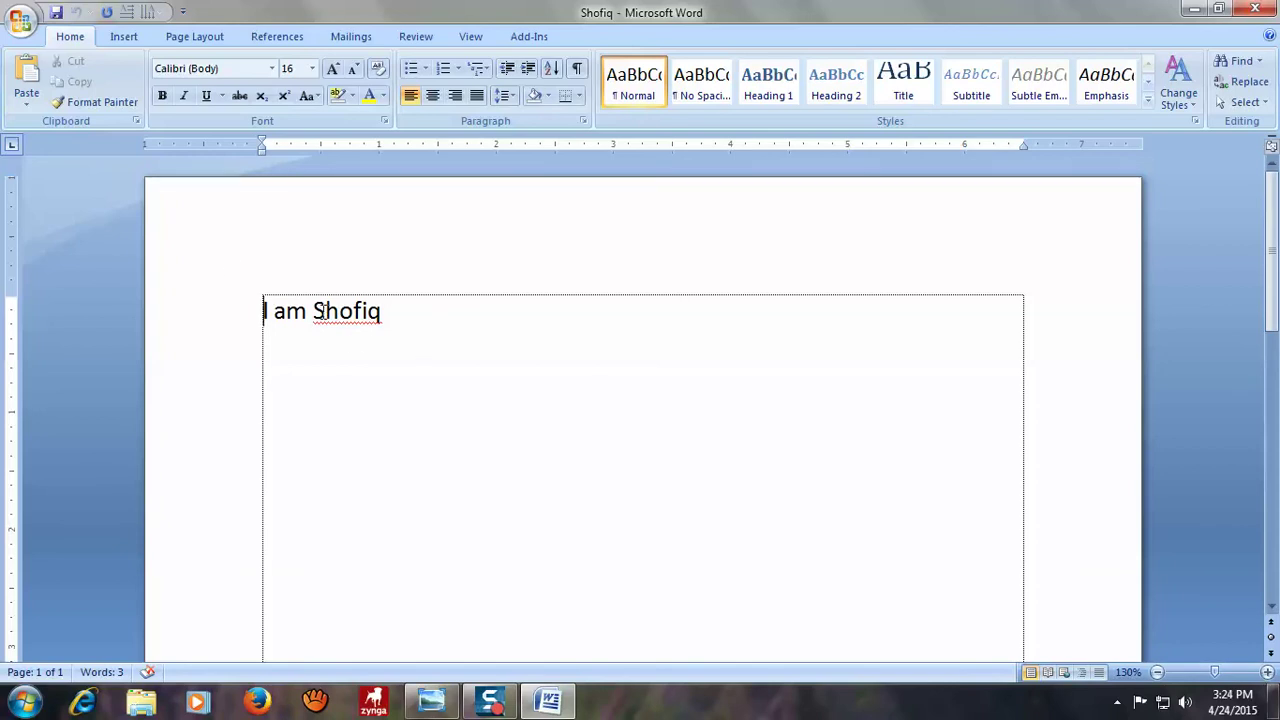
Save the document, then Save As a Desktop copy with 1 appended to the file name
click(14, 28)
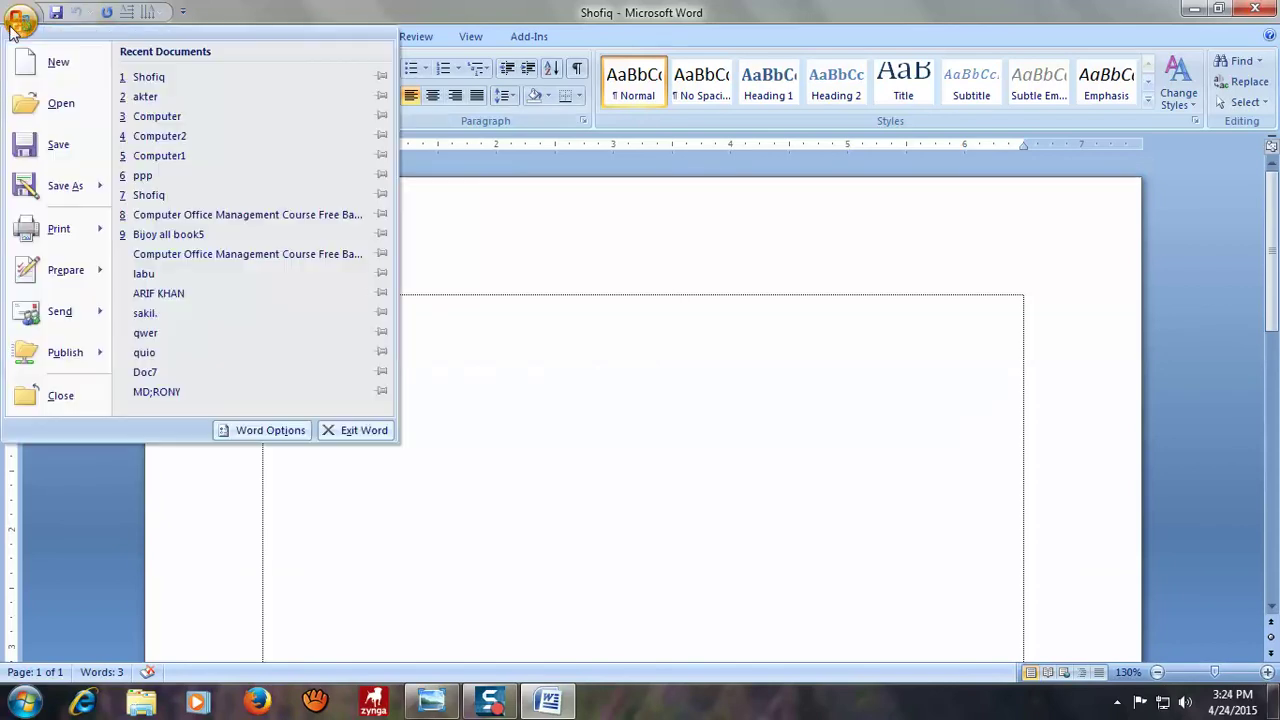
click(59, 140)
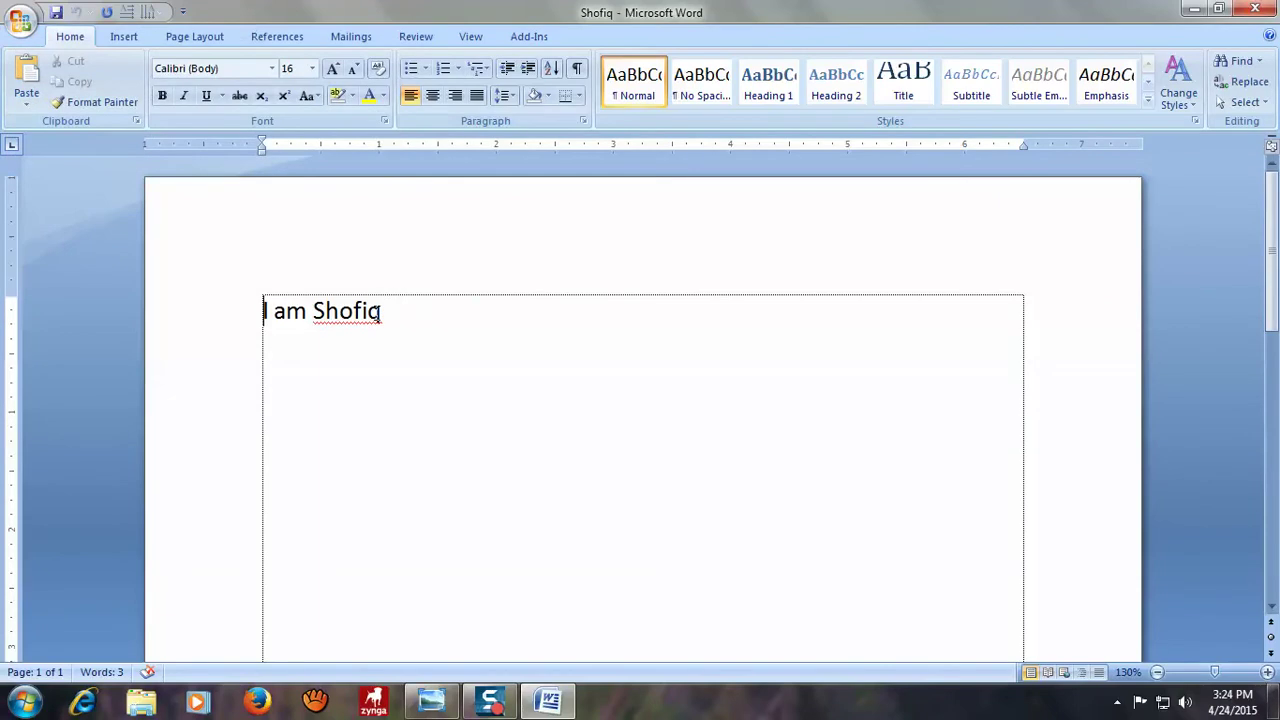
click(19, 22)
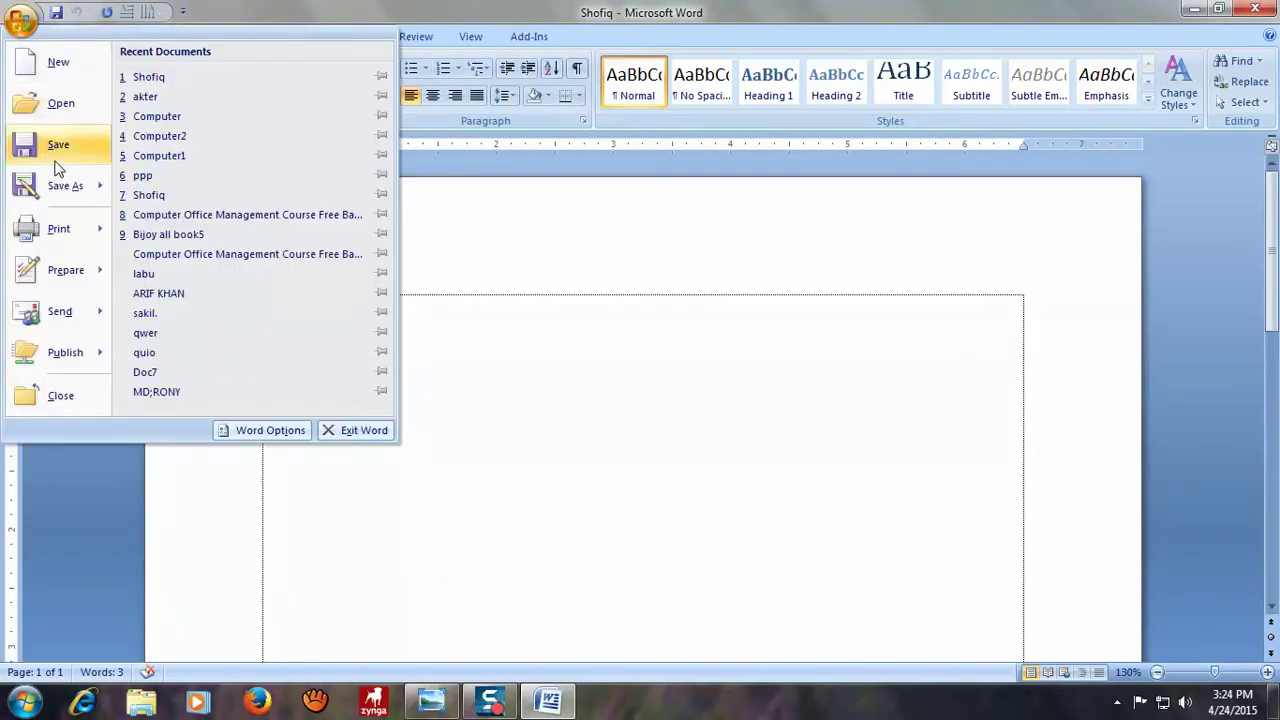
click(29, 185)
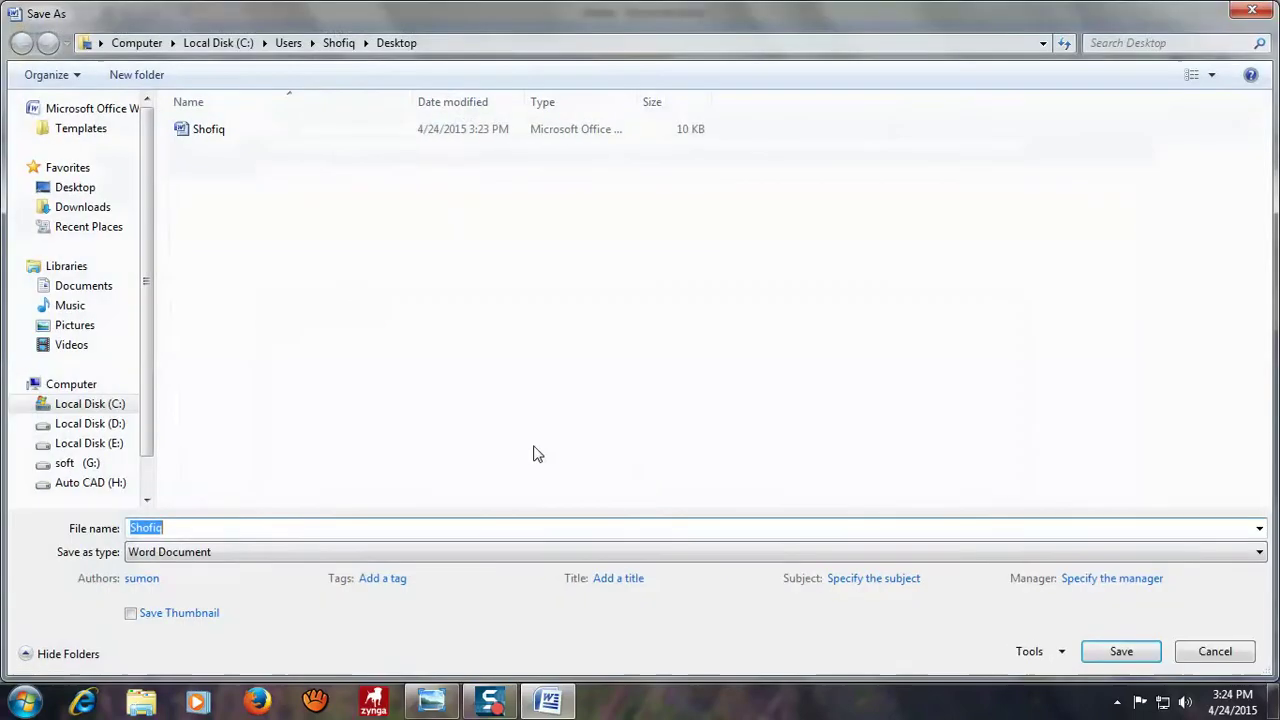
click(208, 529)
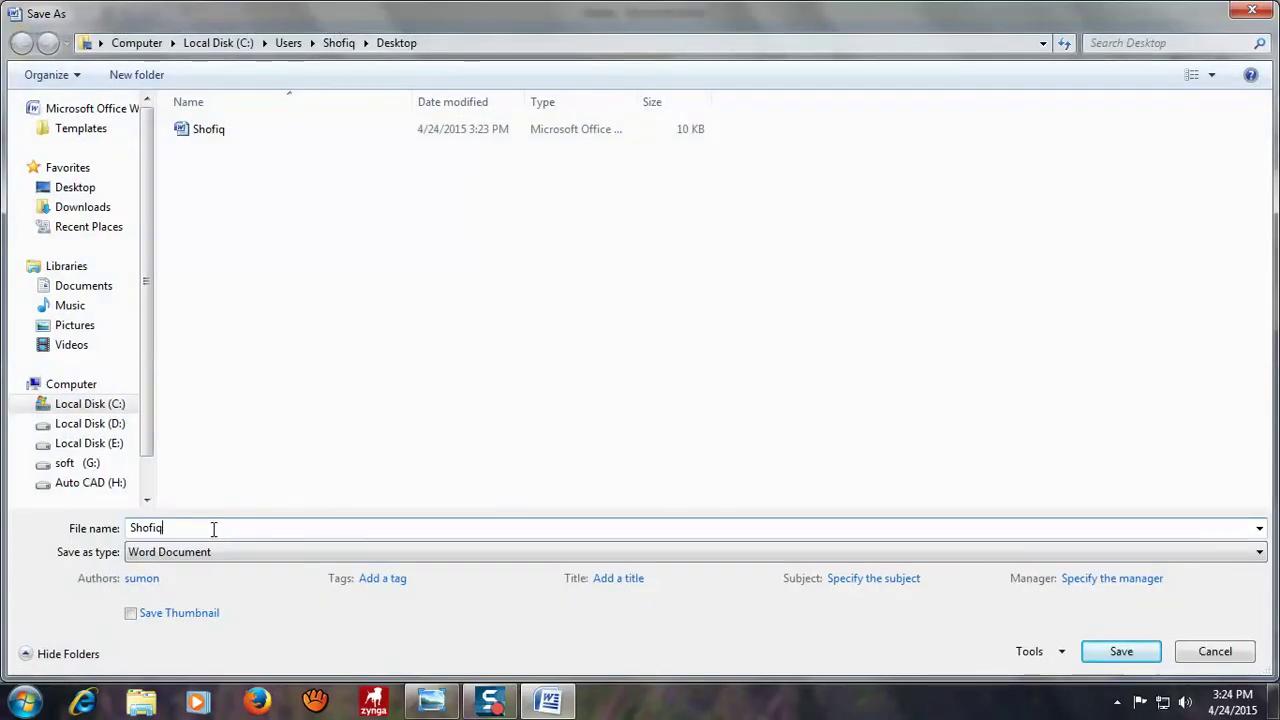
text(1)
click(1127, 653)
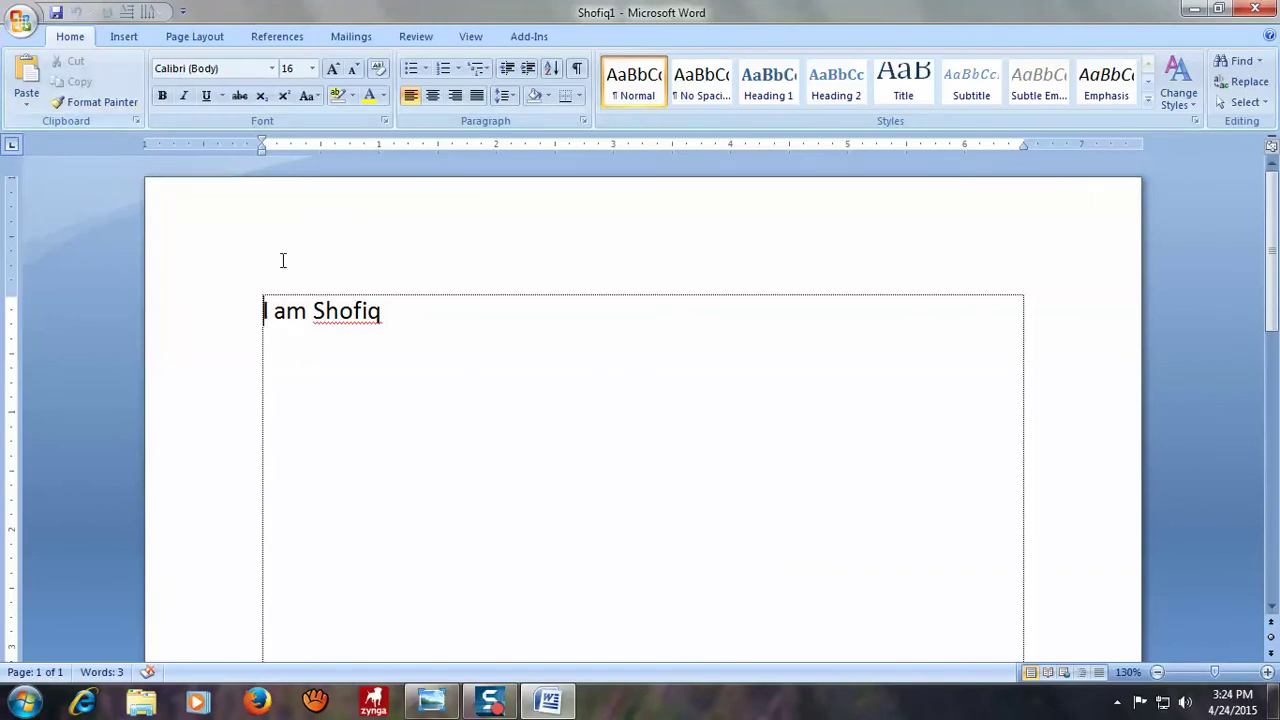
Close the document and reopen the copy numbered 1 from the Desktop
click(21, 20)
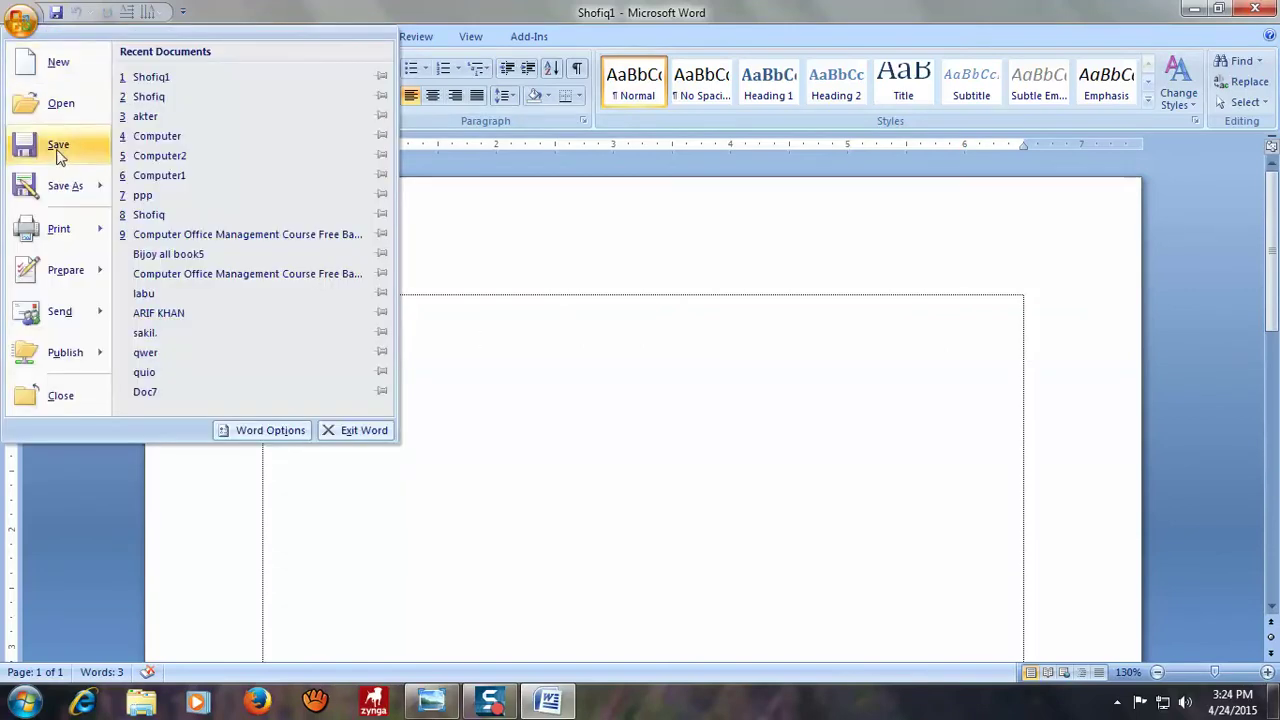
click(58, 394)
click(30, 26)
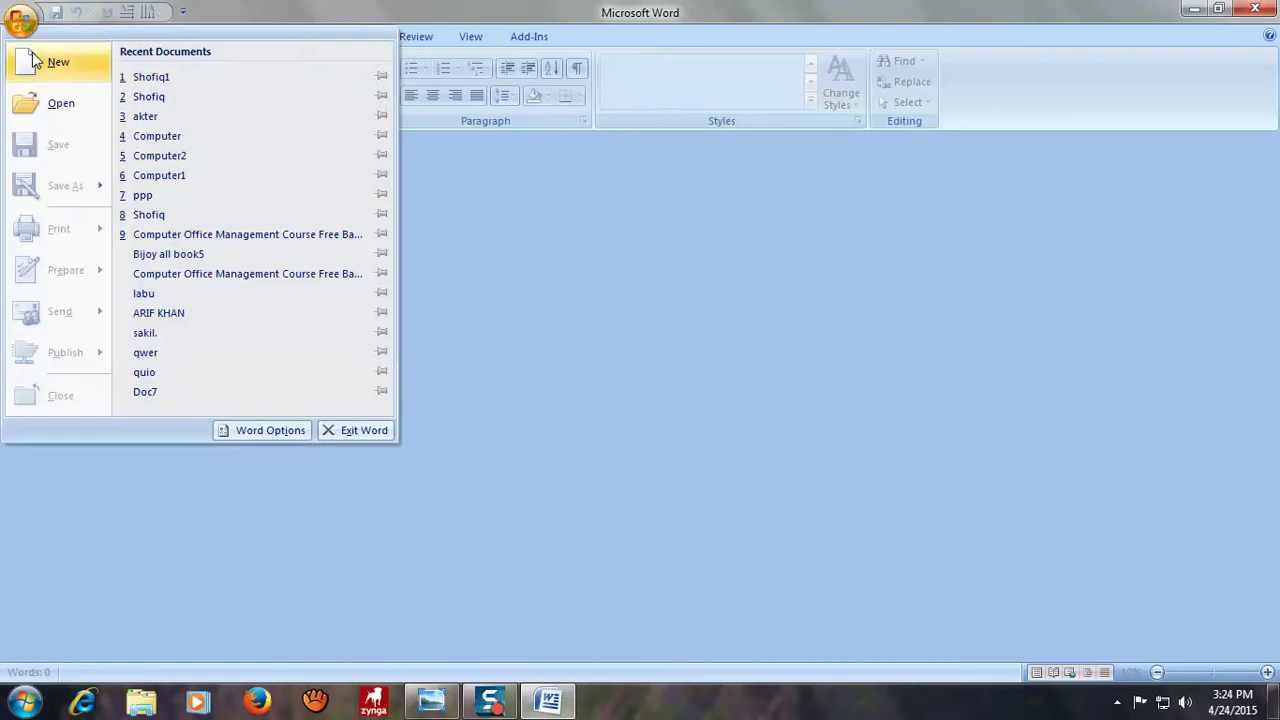
click(57, 105)
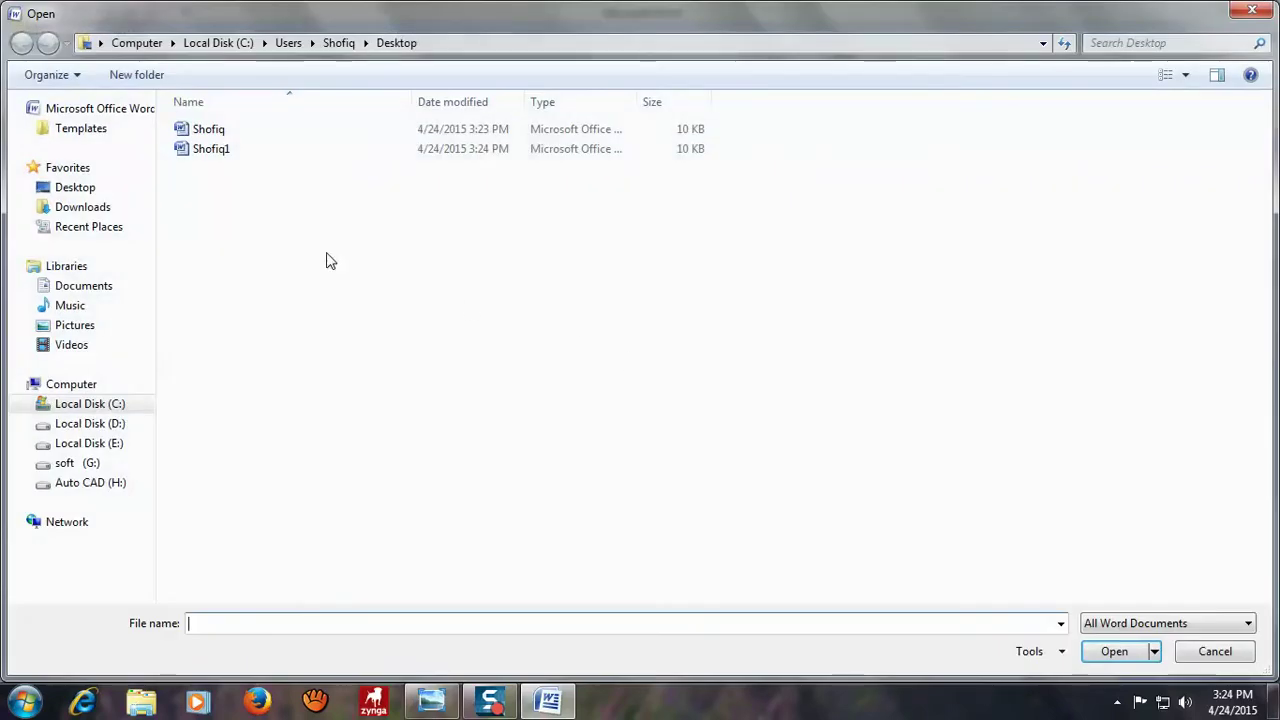
click(220, 149)
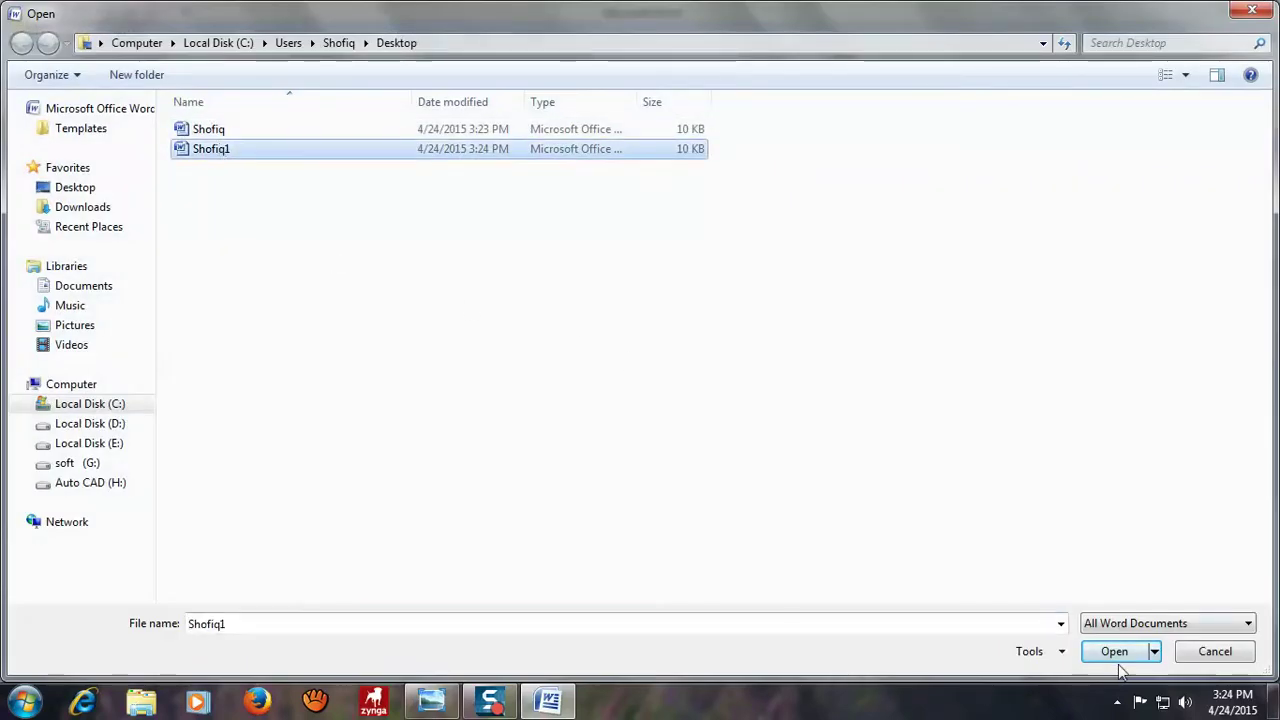
click(1117, 652)
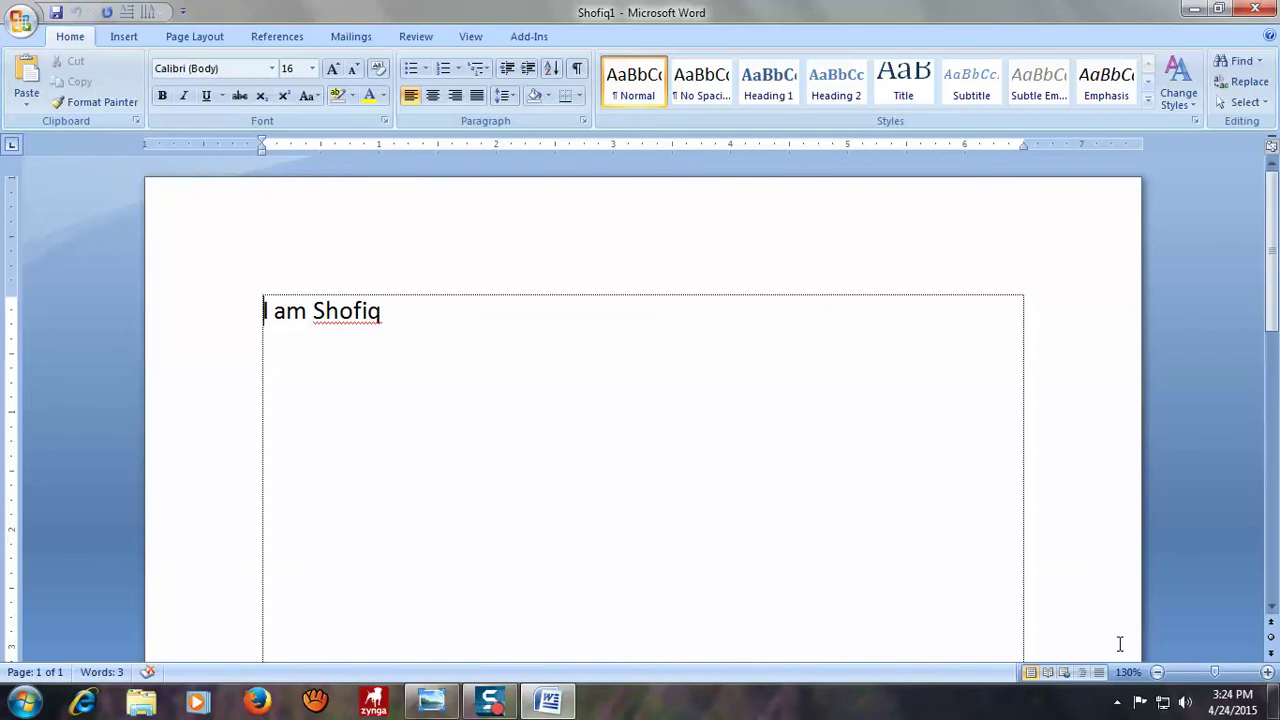
Create a new document with the pasted introductory line and save it to the Desktop as the author's name plus 3
key(ctrl+n)
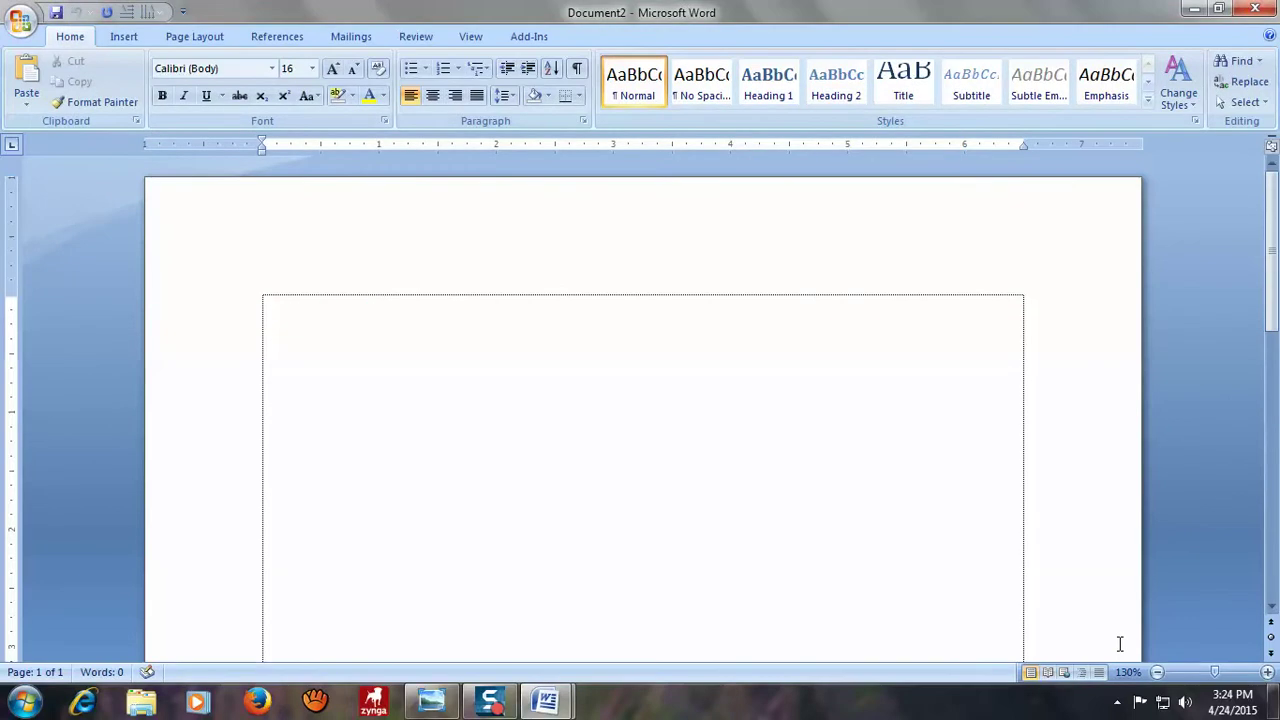
text(I am Shofiq)
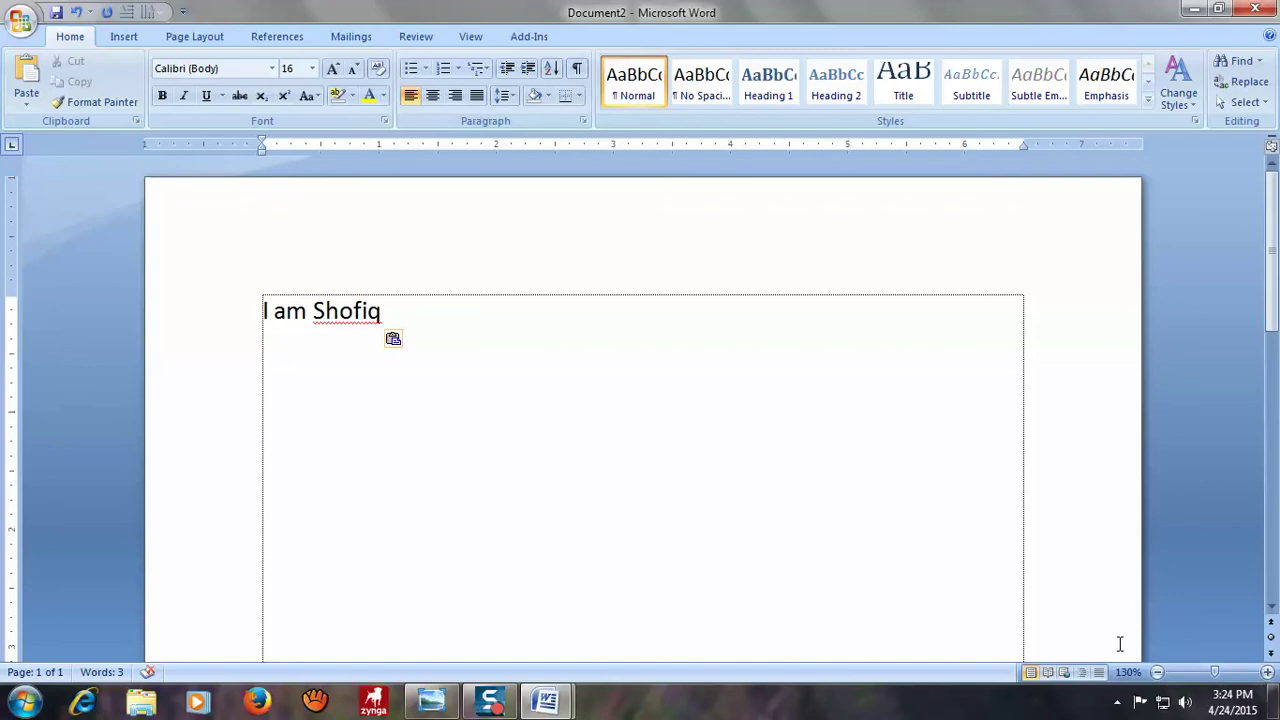
key(ctrl+s)
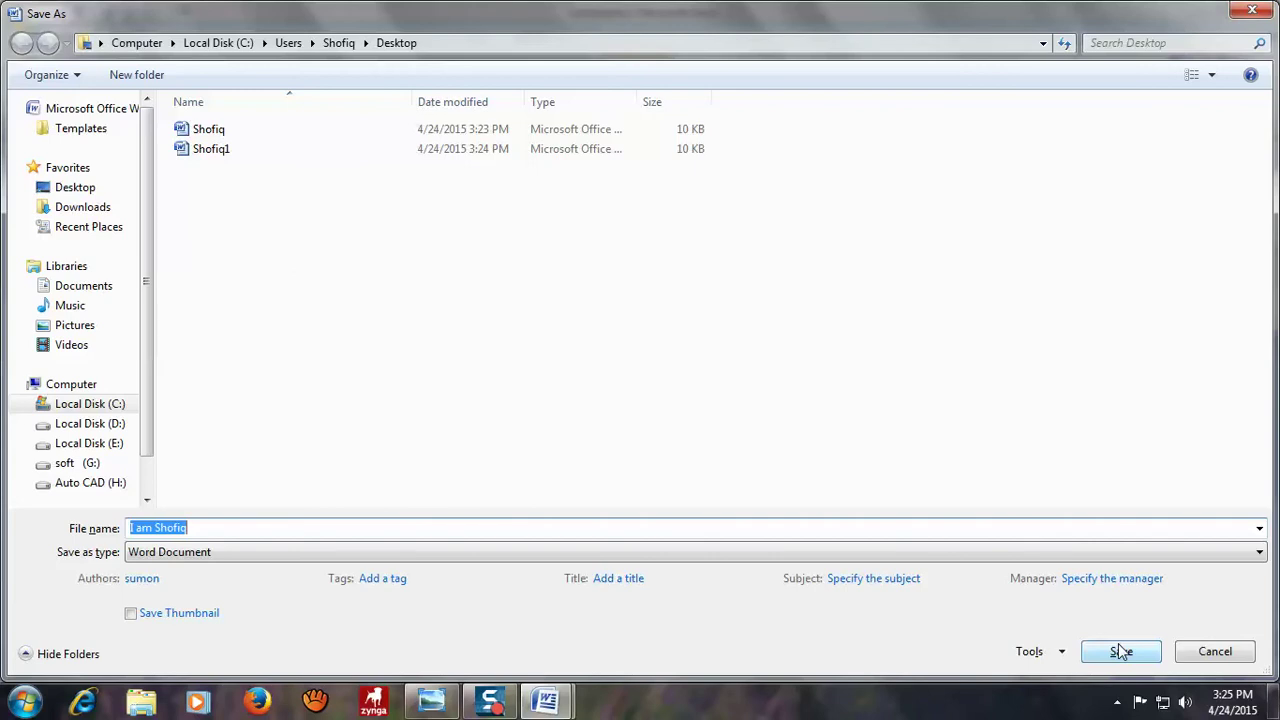
key(End)
key(Delete)
key(Delete)
key(Delete)
key(BackSpace)
text(3)
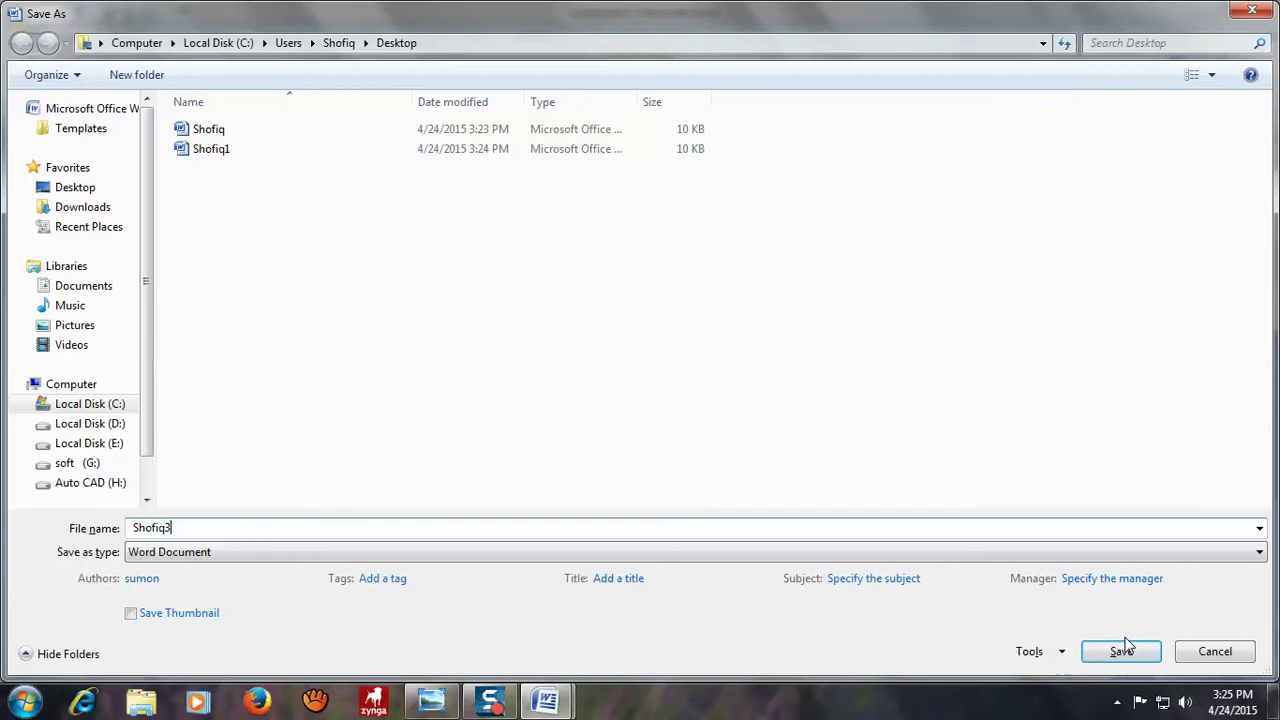
click(1123, 648)
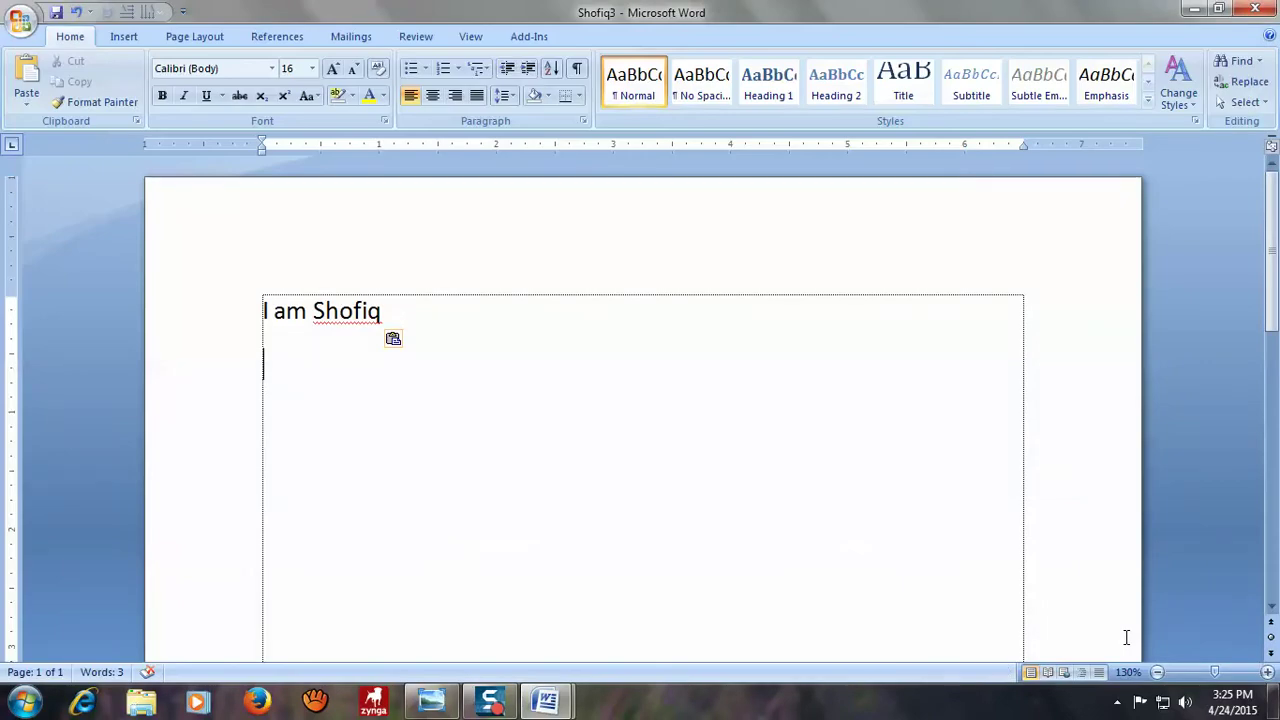
Close both open documents and reopen the copy numbered 3 (.docx) from the Desktop
key(alt+Tab)
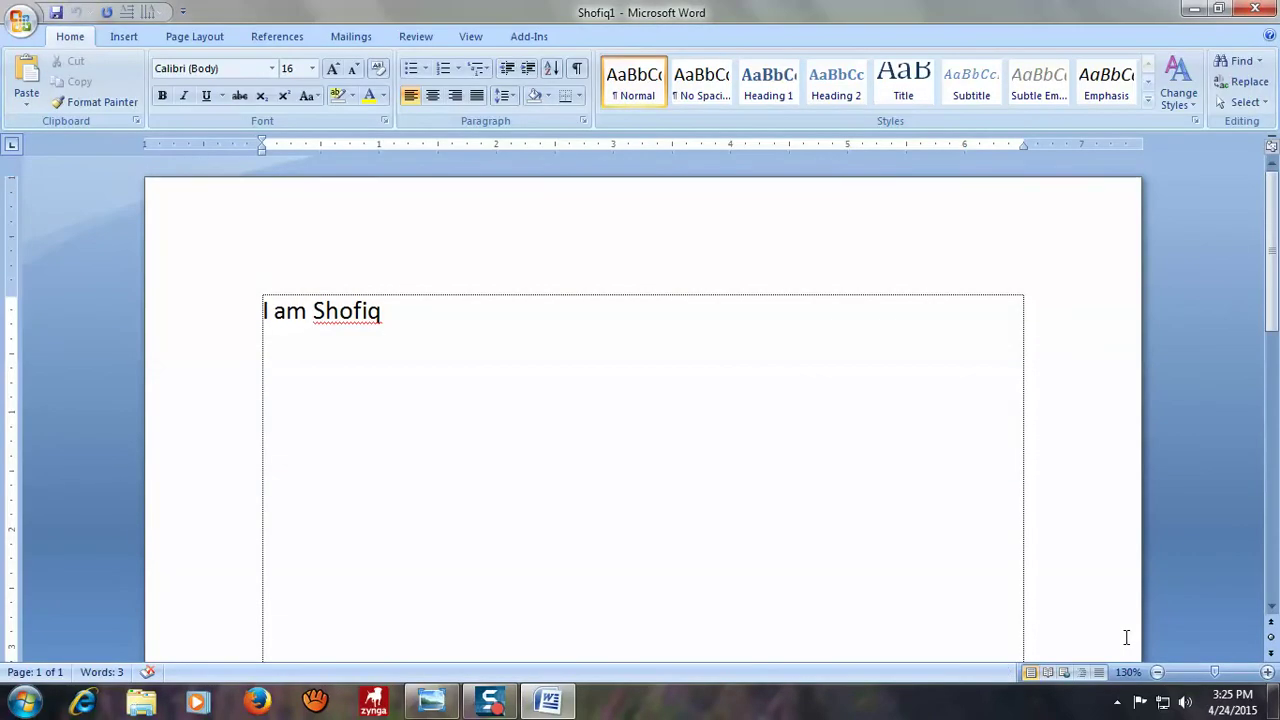
key(ctrl+w)
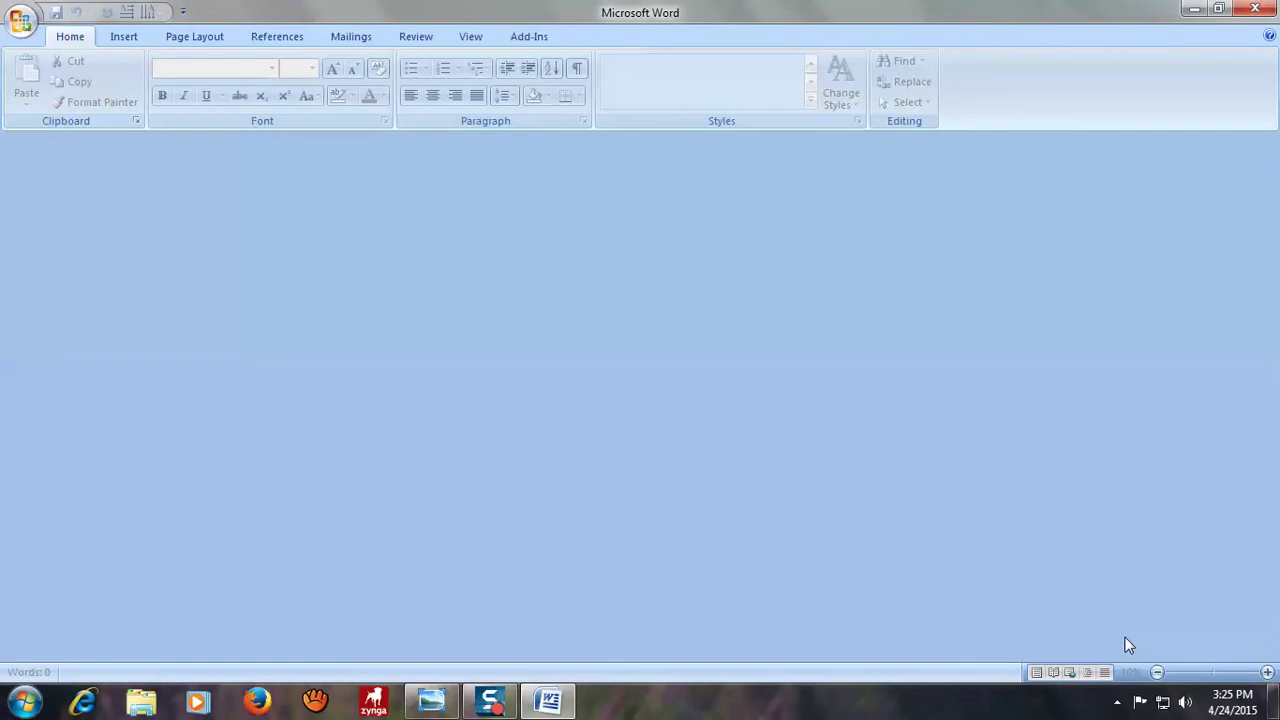
key(ctrl+o)
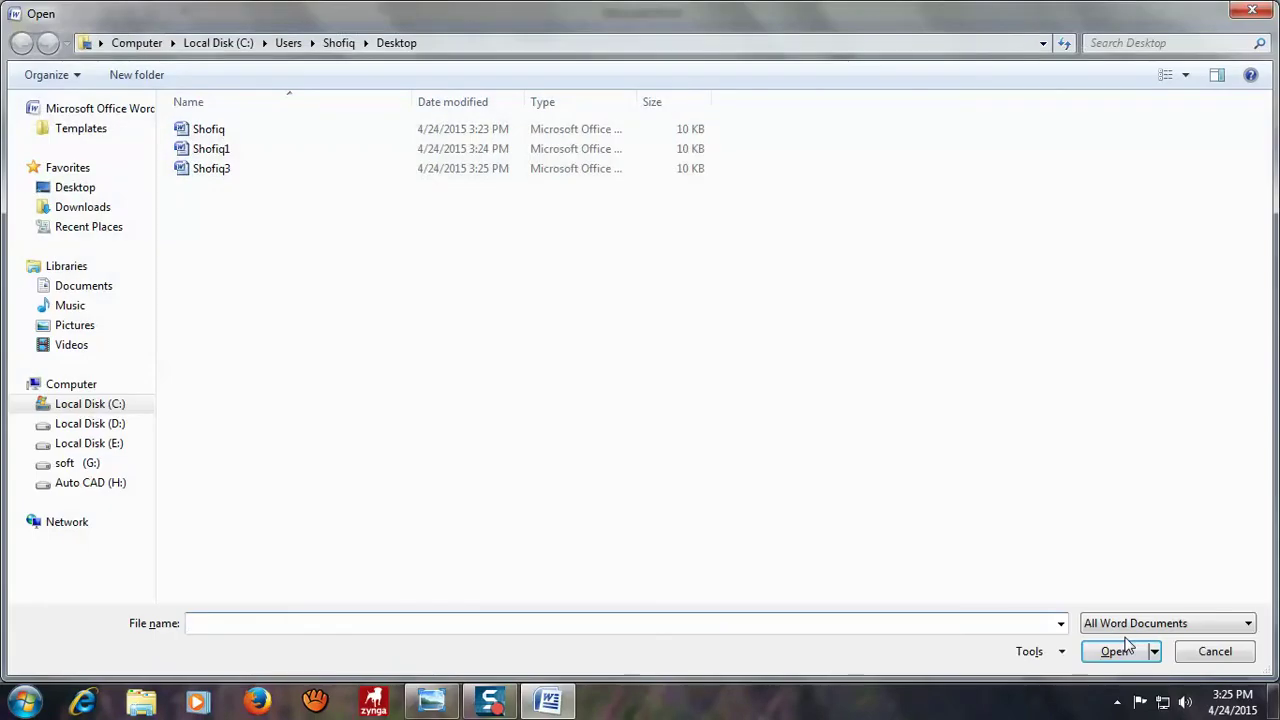
text(s)
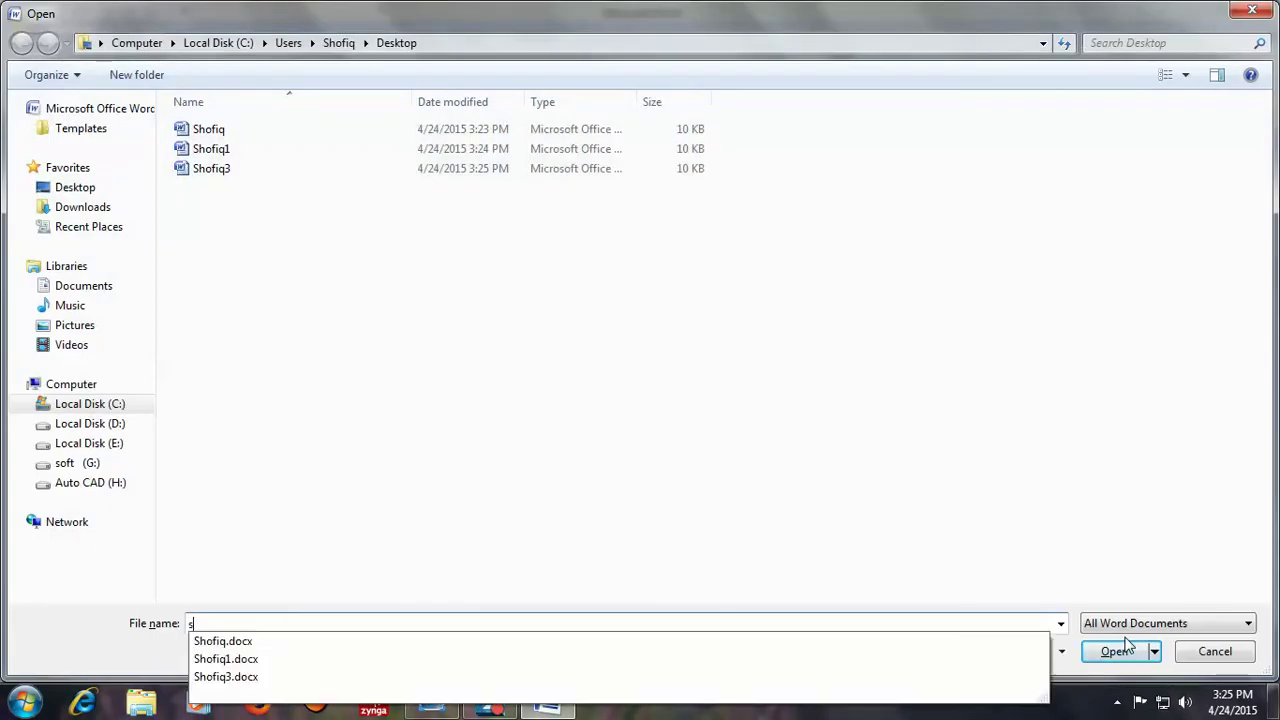
key(Down)
key(Down)
key(Down)
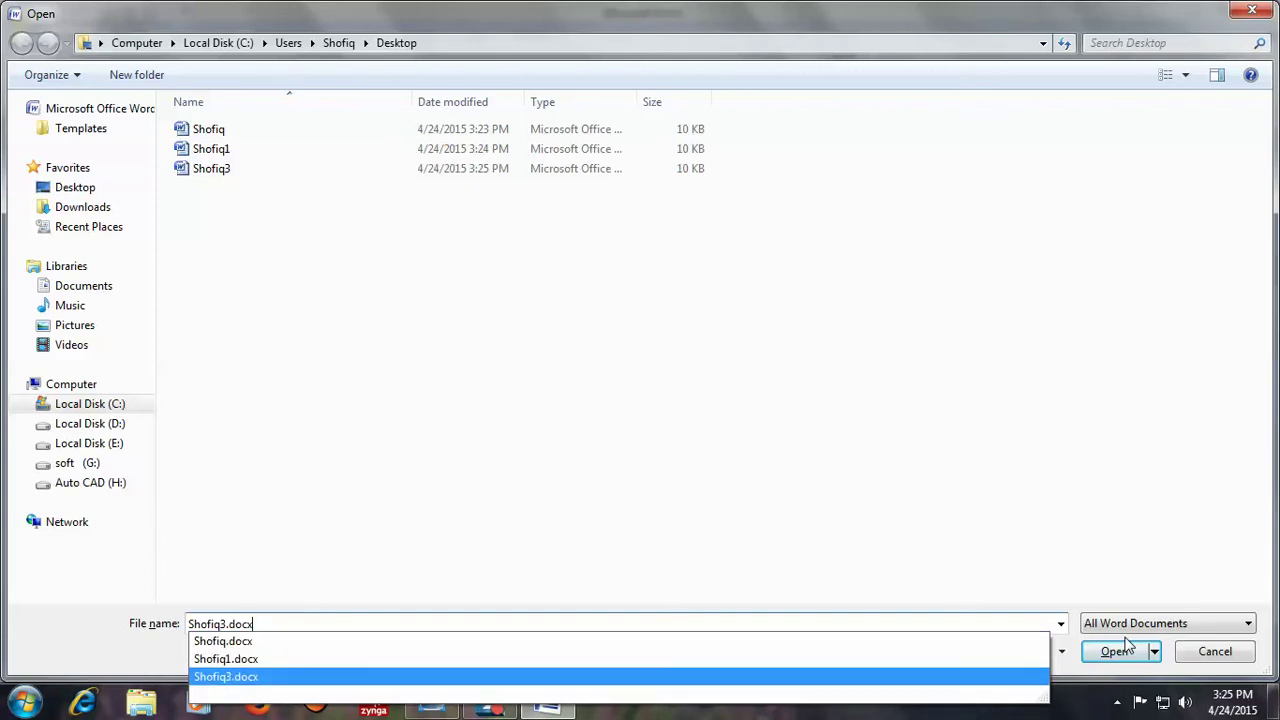
click(1117, 651)
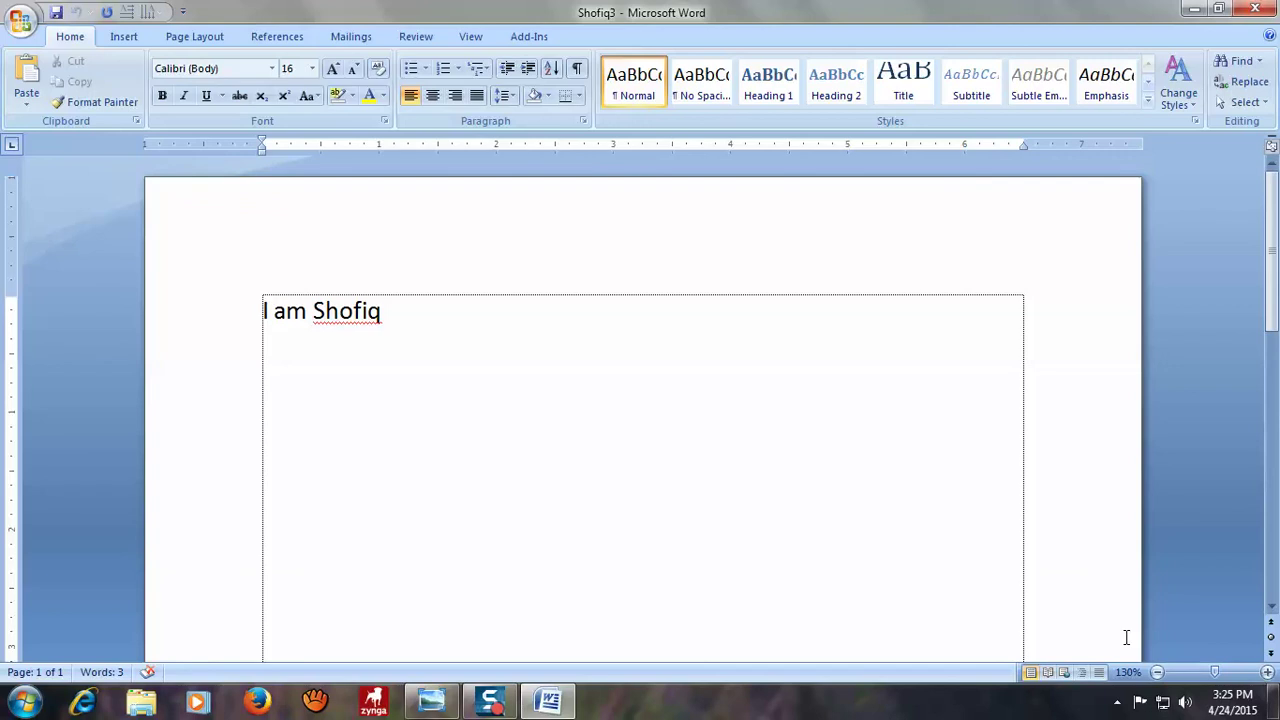
Save the document with F12 under the file name ending in 4 instead of 3, then close it
key(F12)
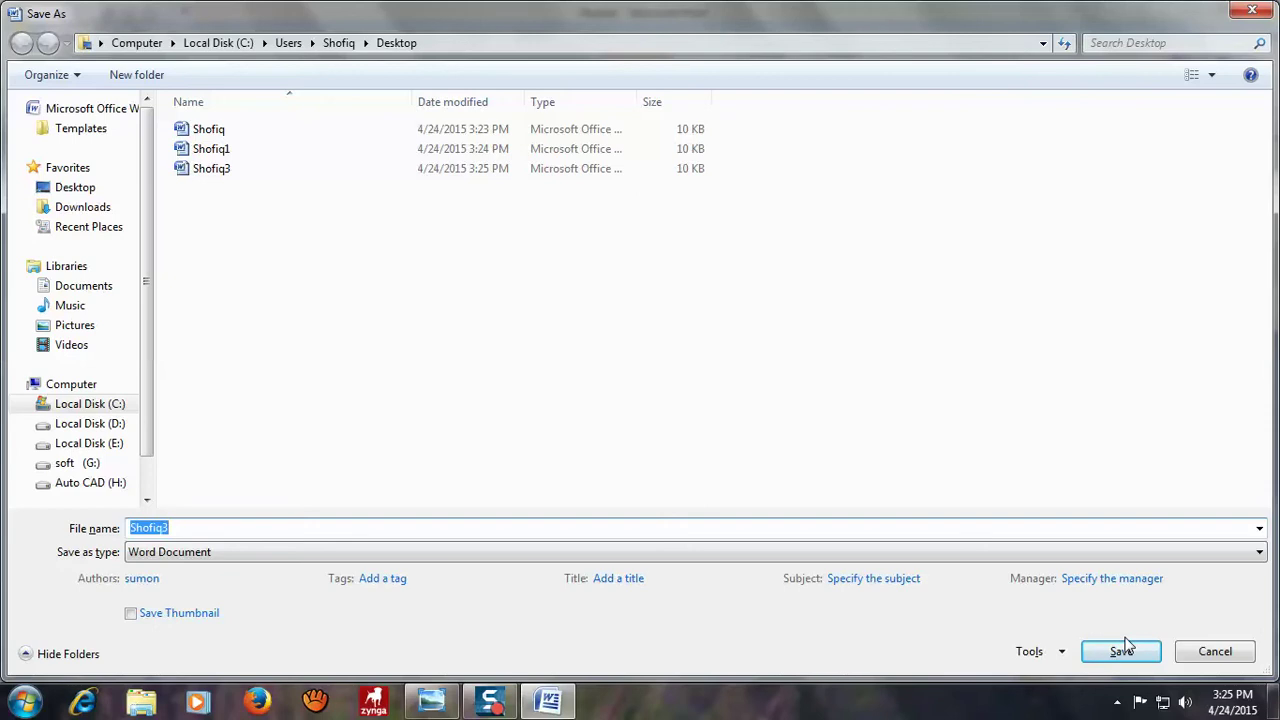
key(End)
key(BackSpace)
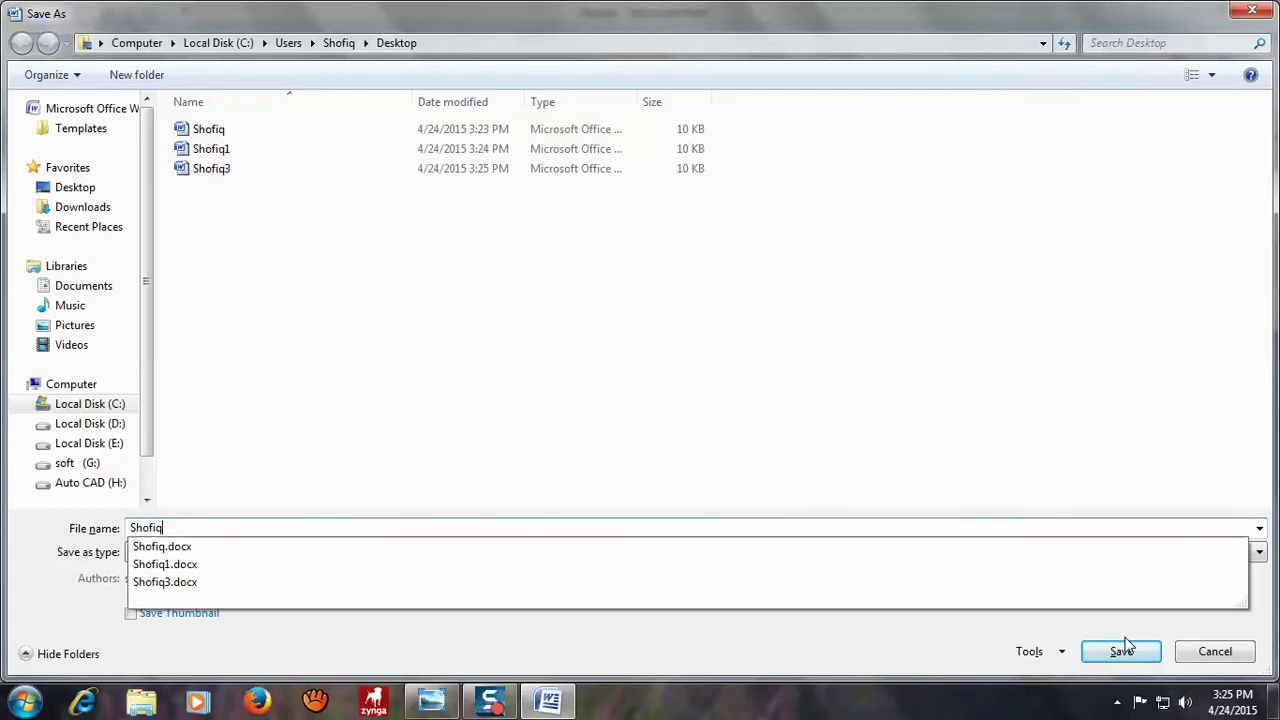
text(4)
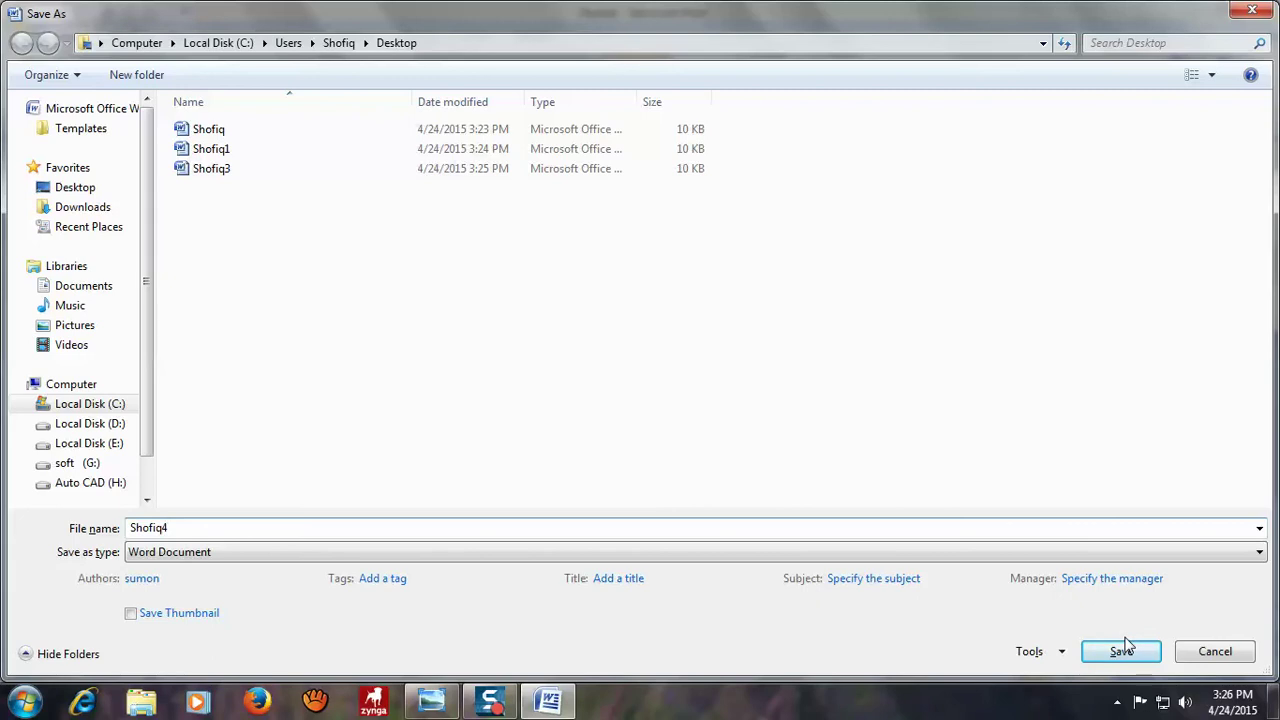
click(1122, 651)
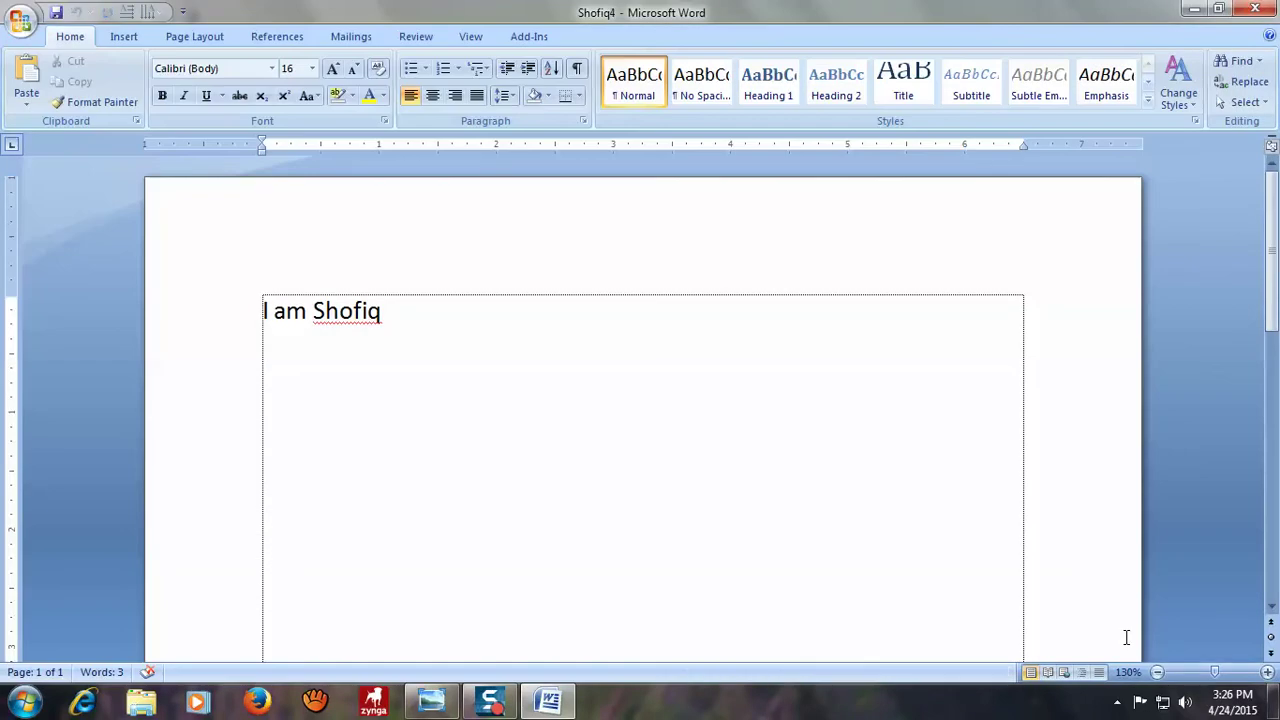
key(ctrl+w)
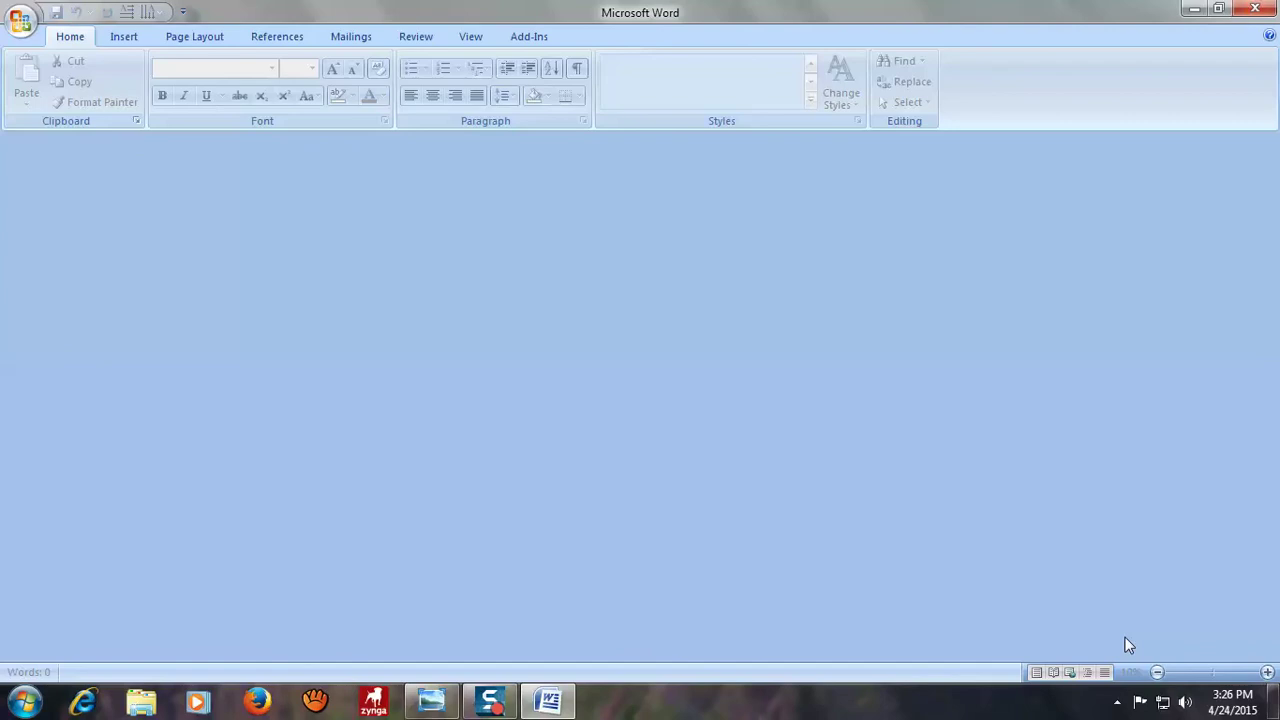
key(ctrl+o)
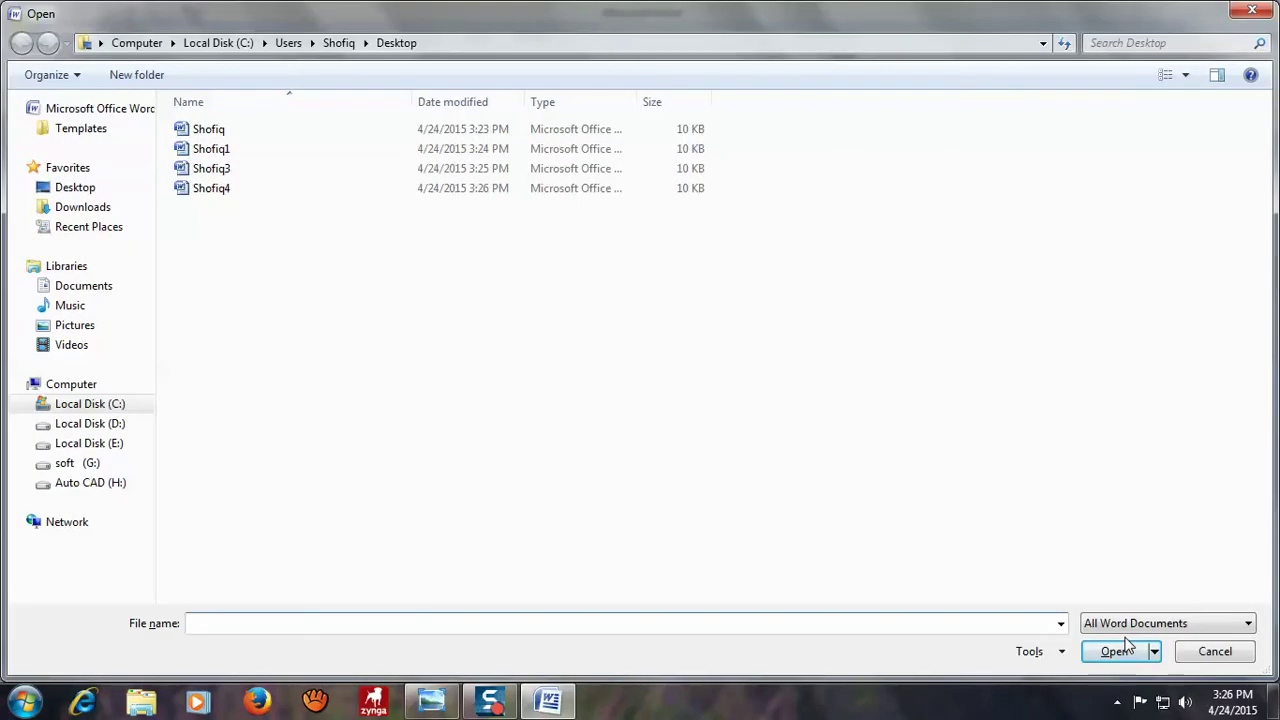
text(s)
key(Down)
key(Down)
key(Down)
key(Down)
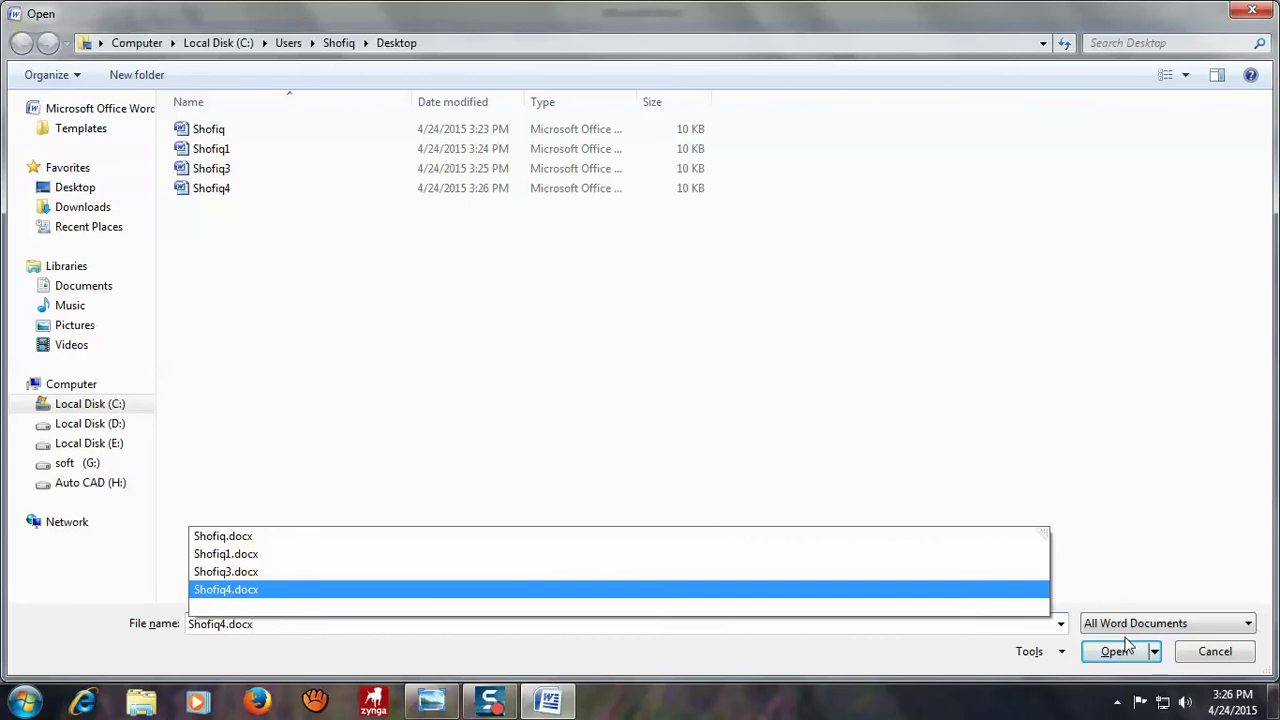
click(1124, 649)
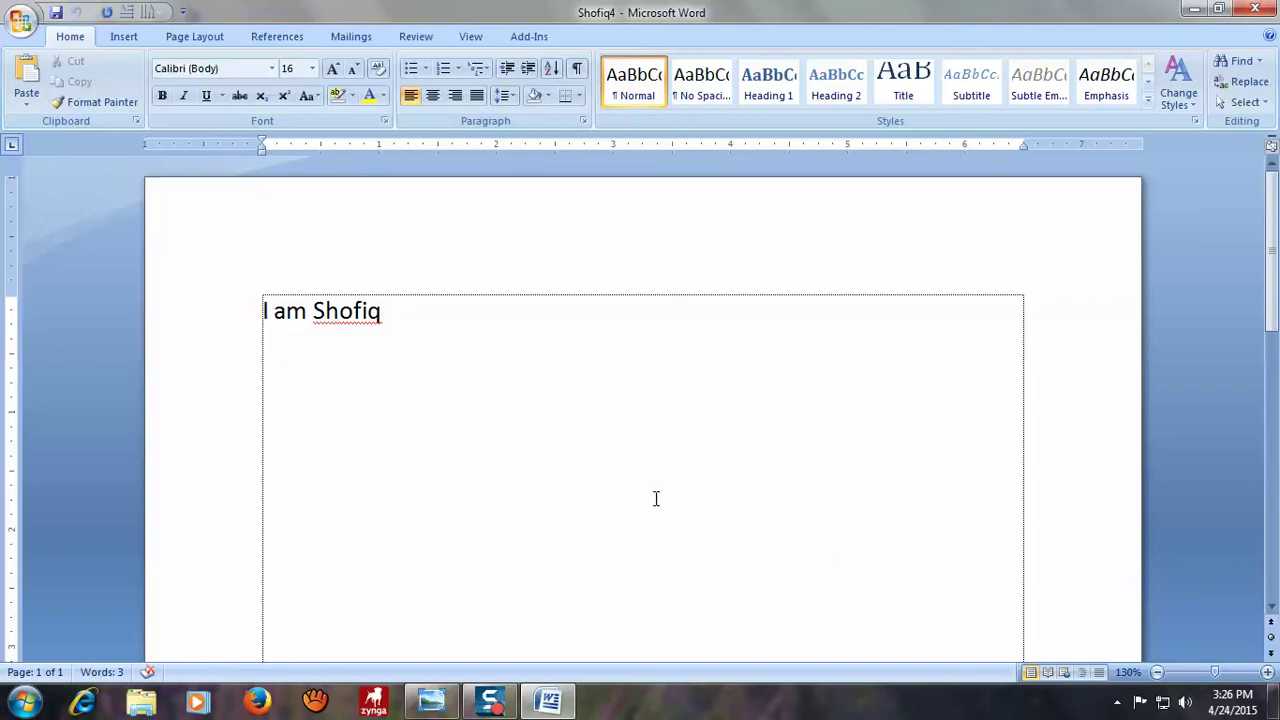
Open Save As for the copy numbered 4 and trim its file name down to just S
click(22, 22)
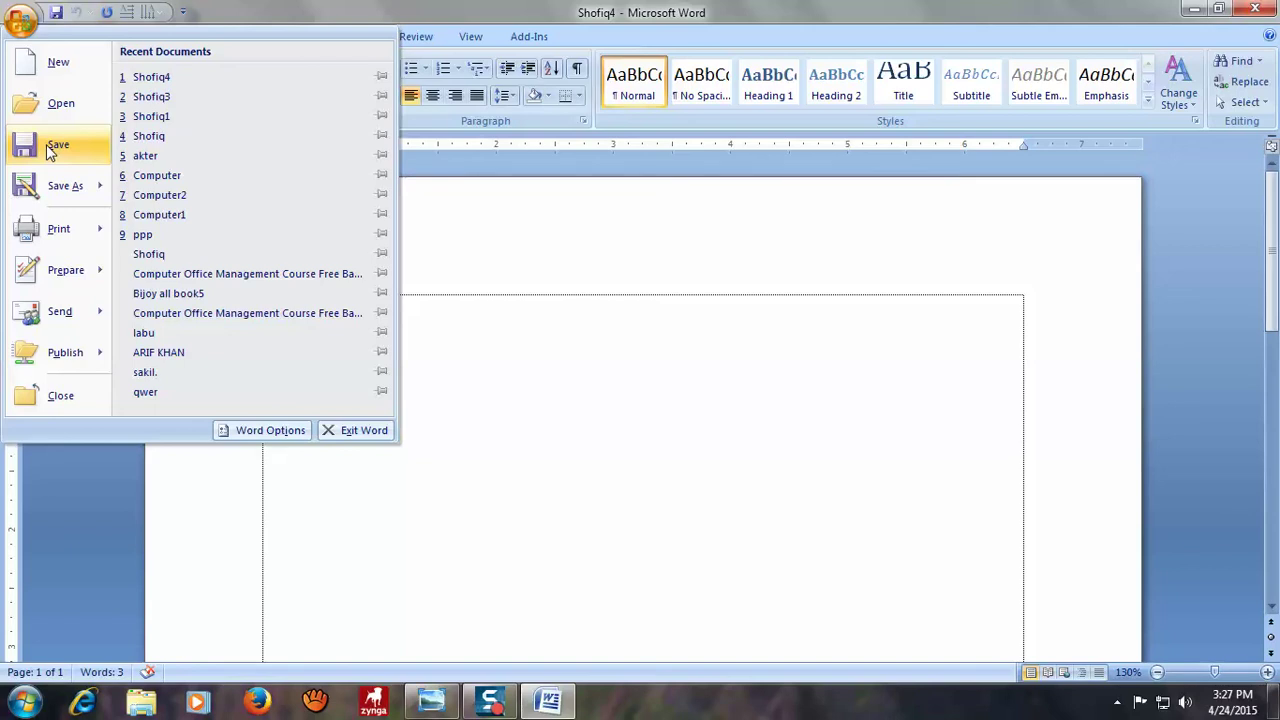
click(61, 185)
click(301, 532)
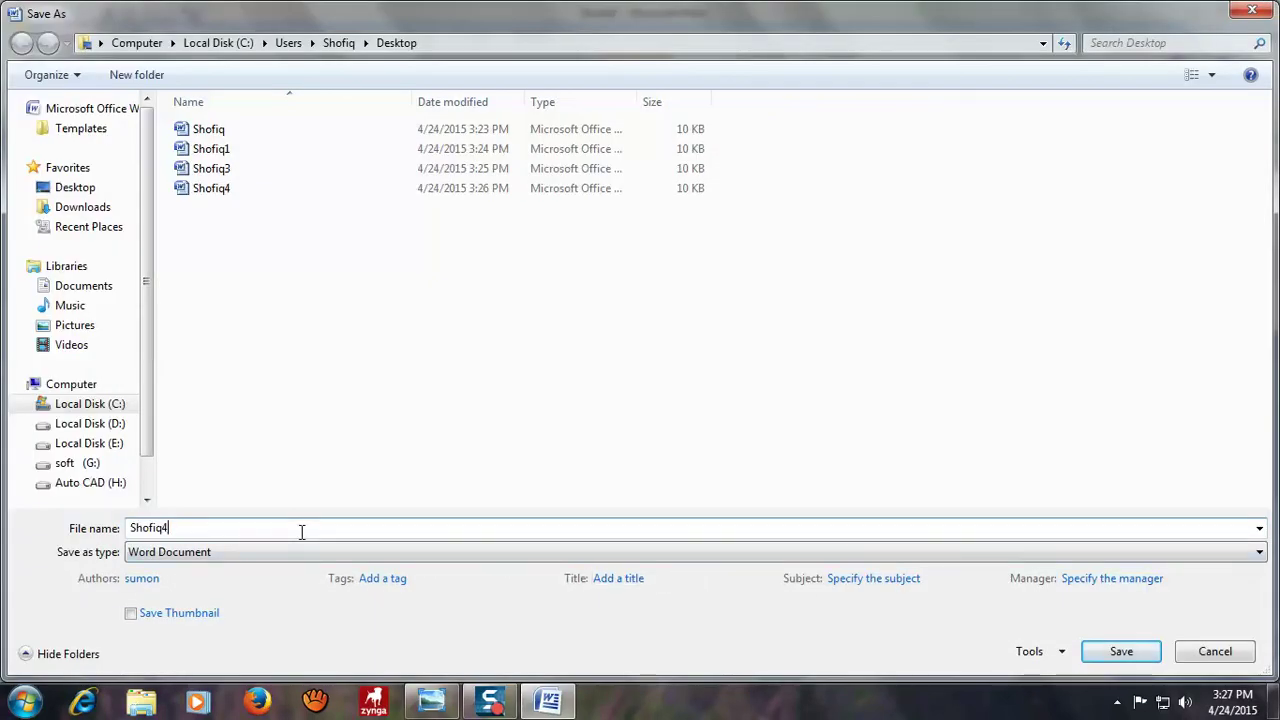
key(BackSpace)
key(BackSpace)
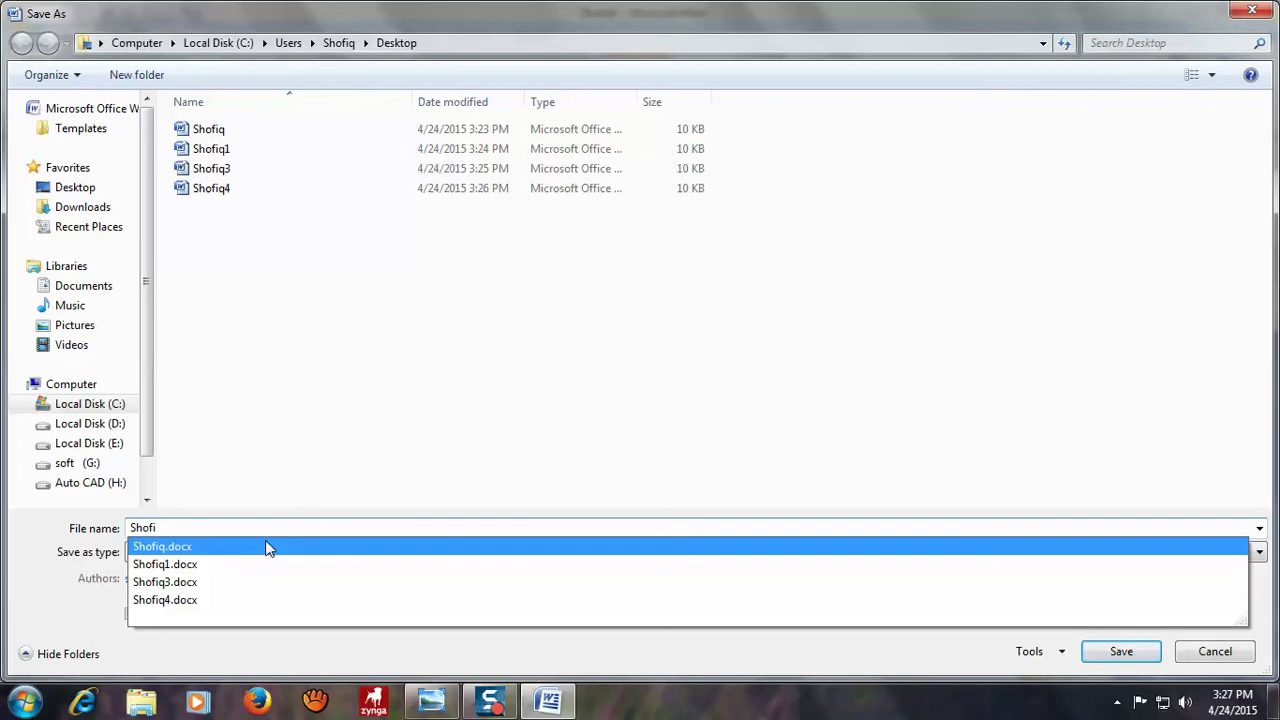
key(BackSpace)
key(BackSpace)
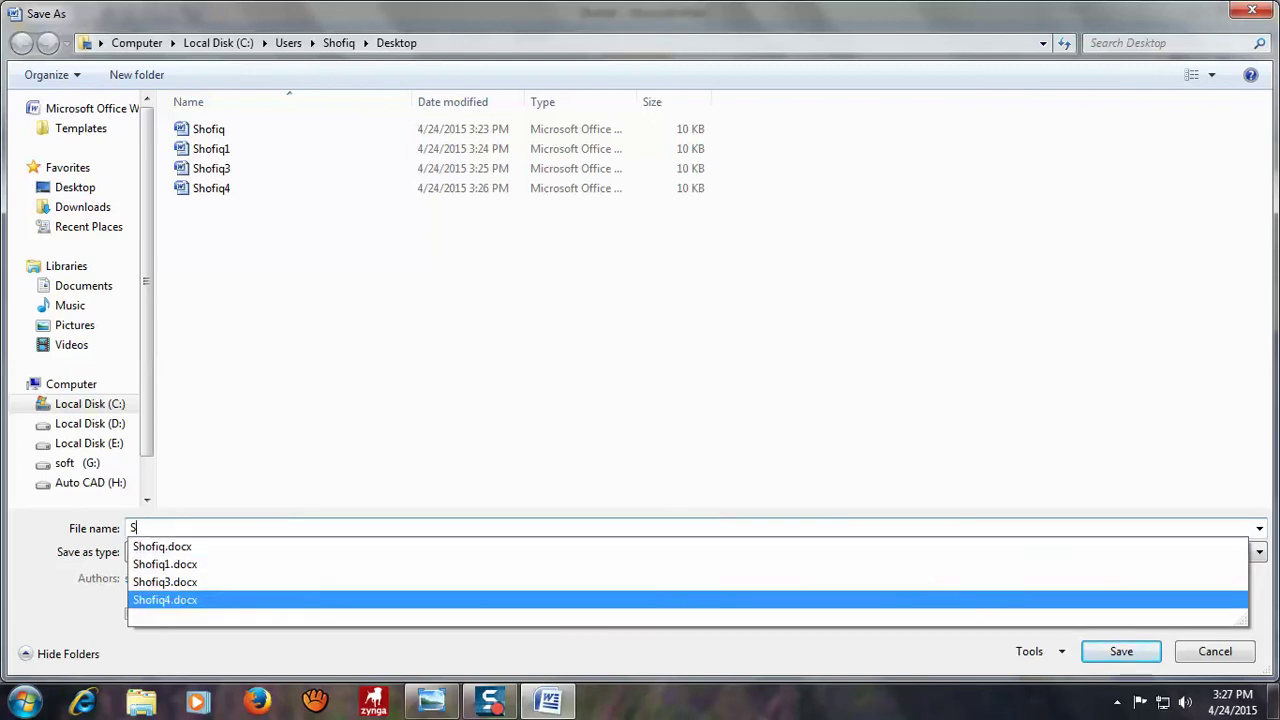
click(1016, 343)
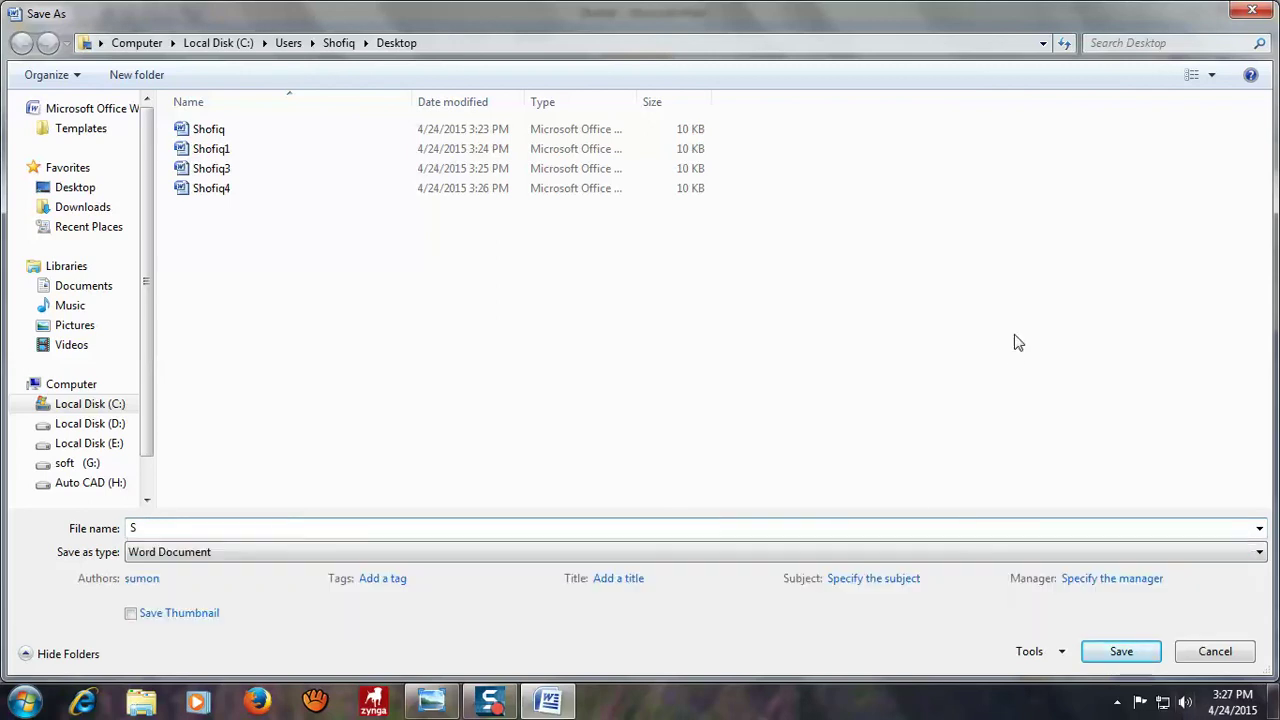
Save the document as S with a password required to open it, then press F12 again
click(1047, 654)
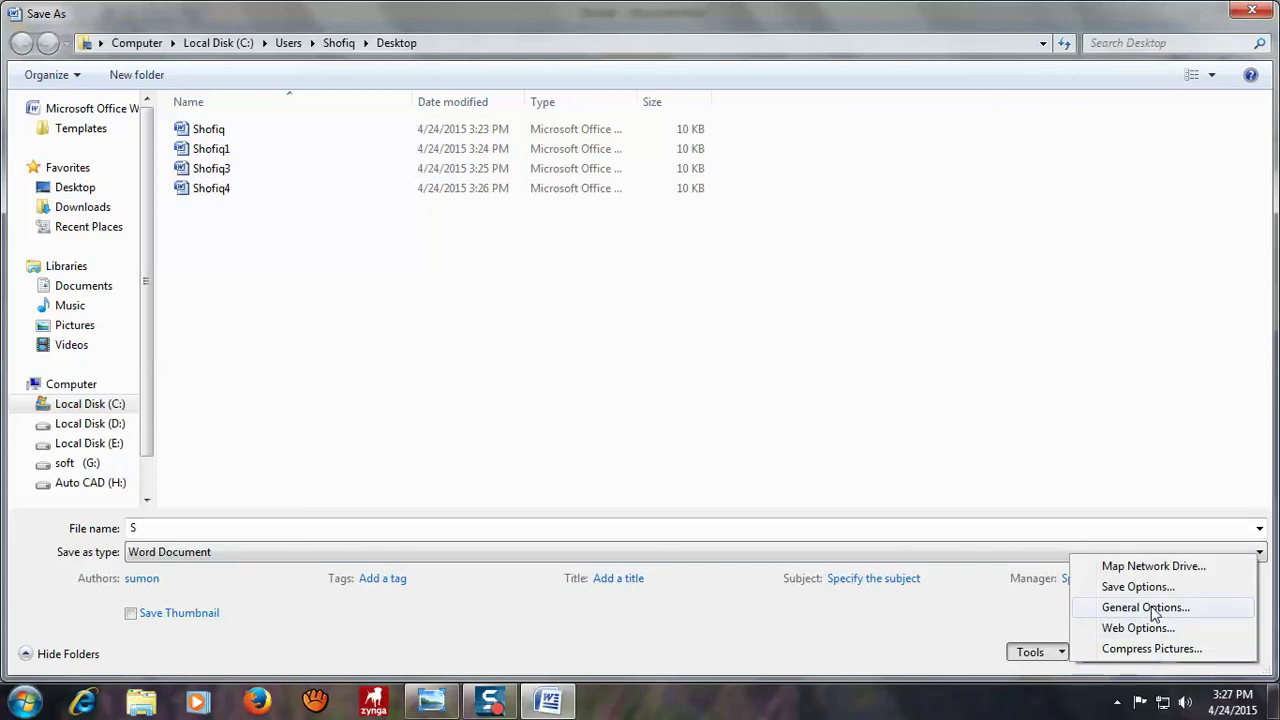
click(1145, 608)
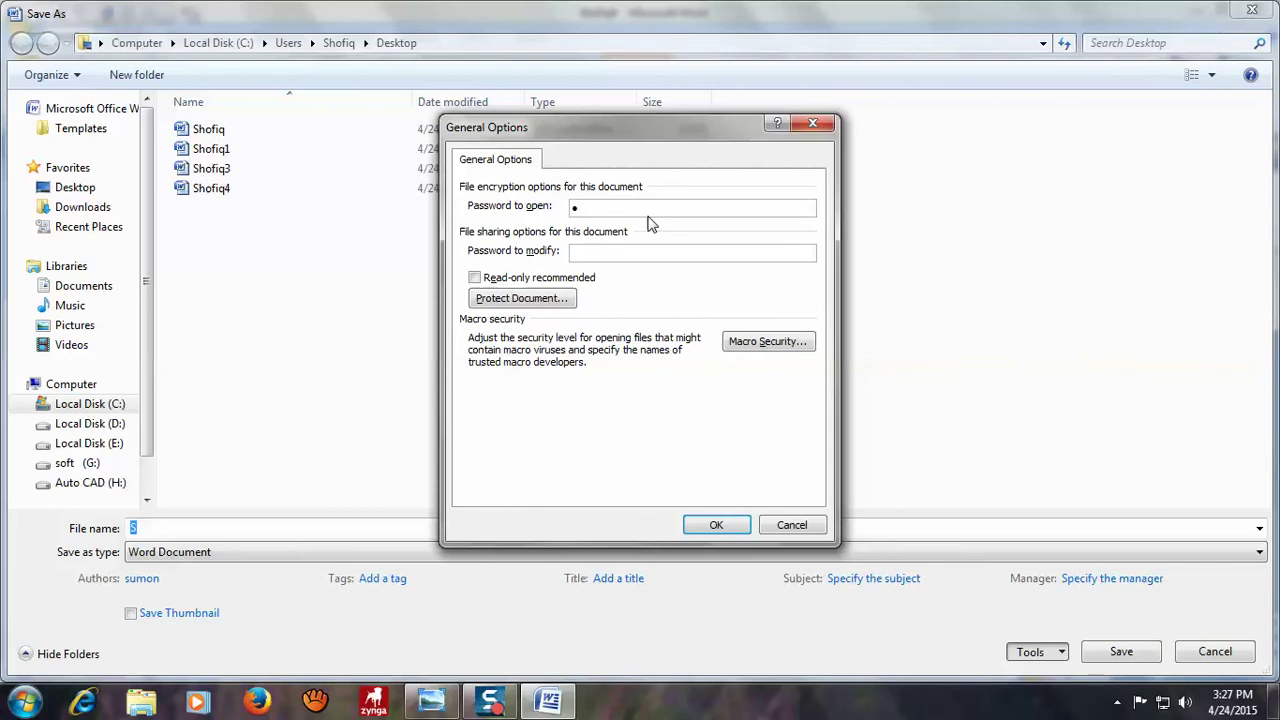
click(712, 522)
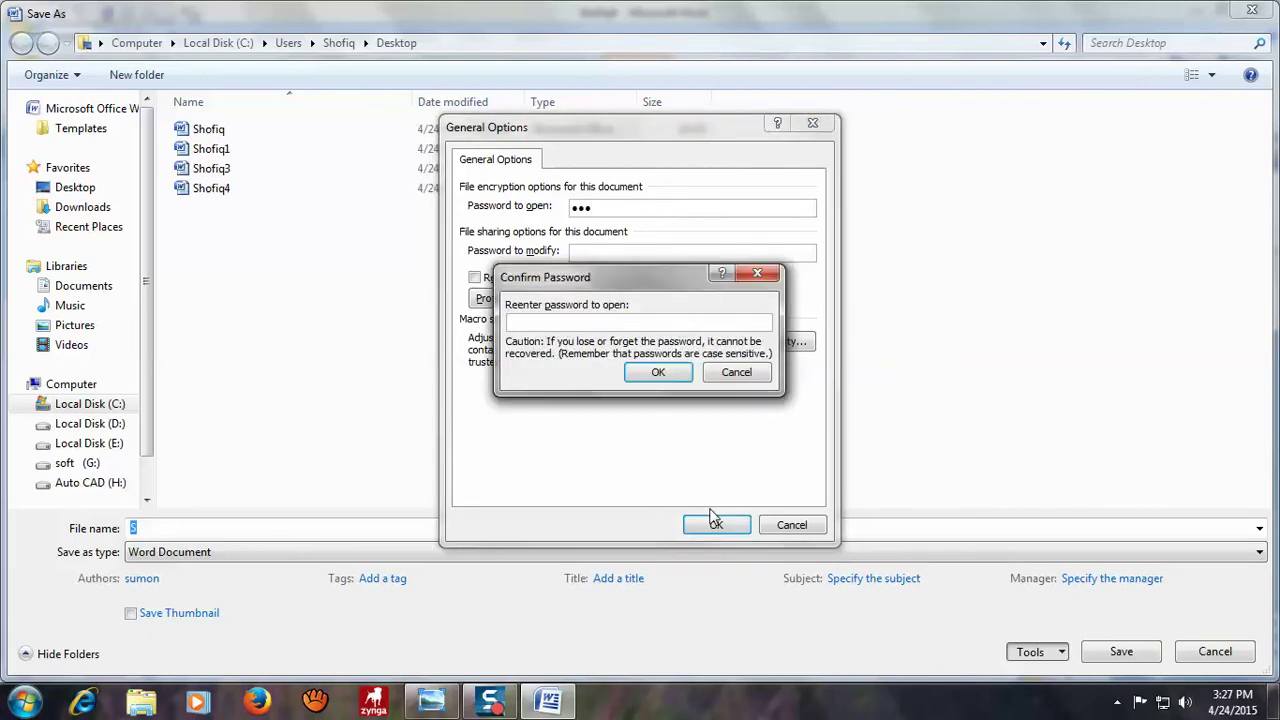
text(12)
click(674, 372)
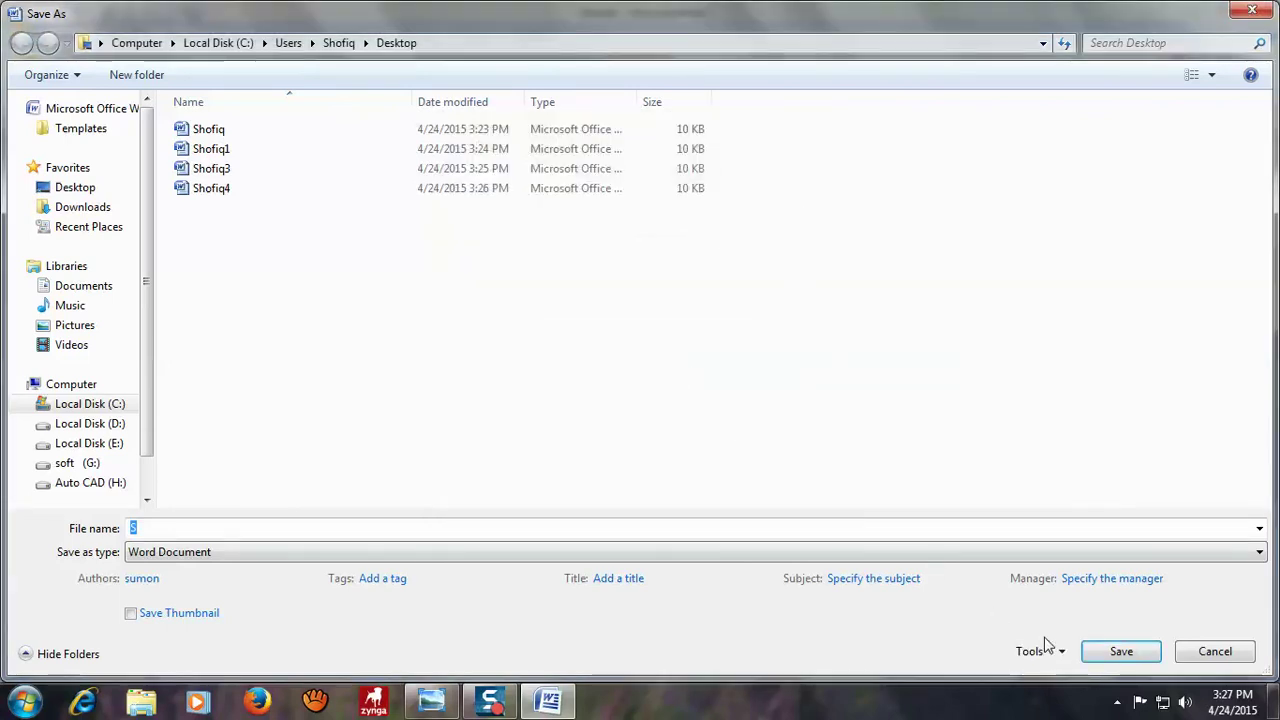
click(1114, 662)
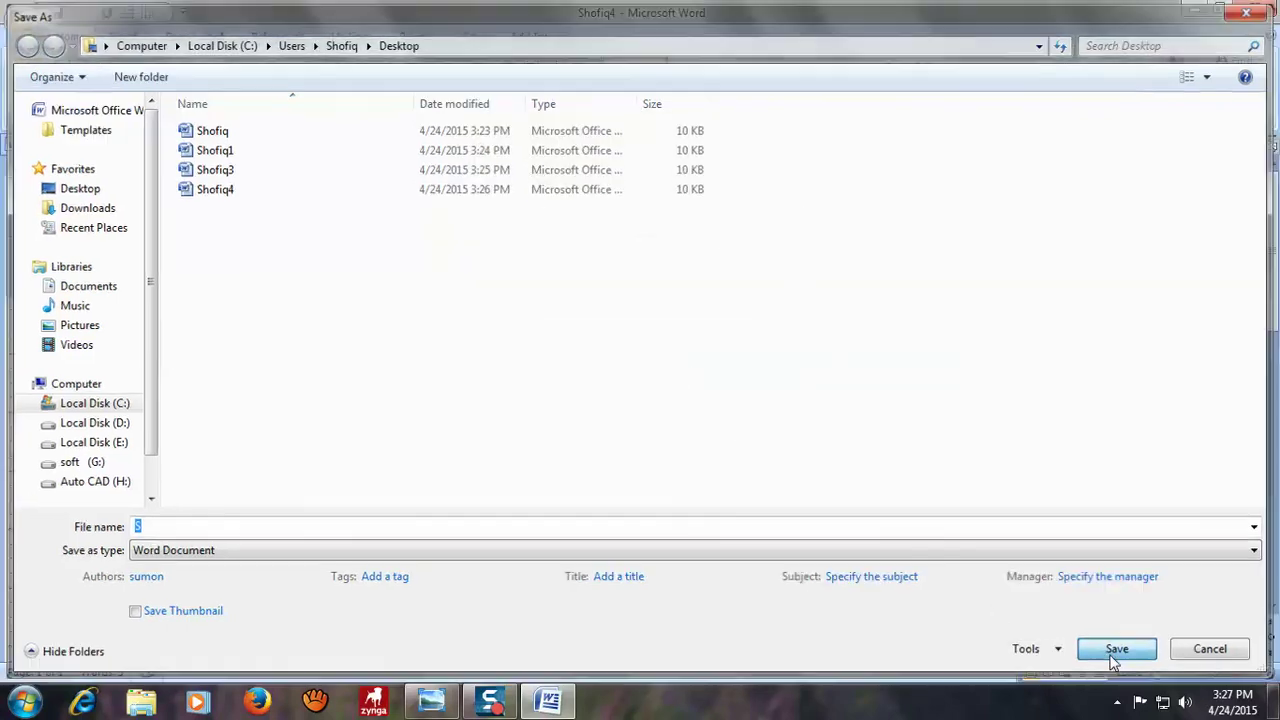
key(F12)
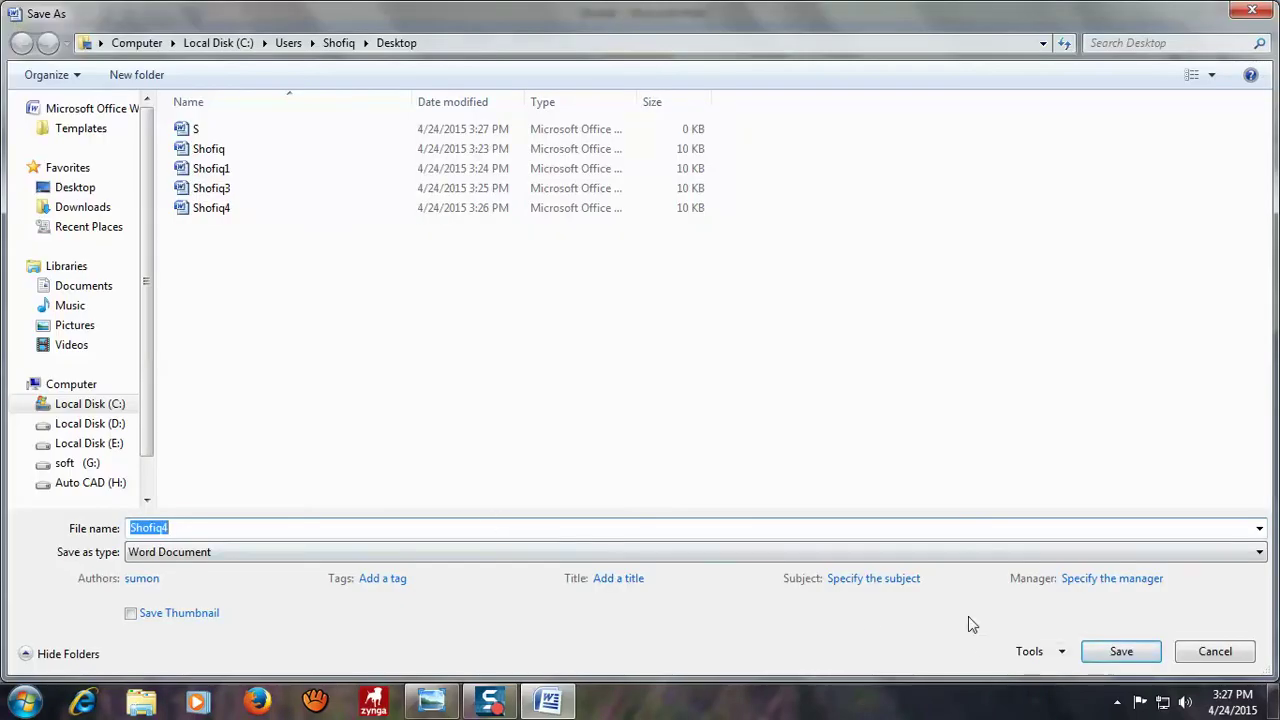
Finish saving Shofiq4 and close it
click(1108, 656)
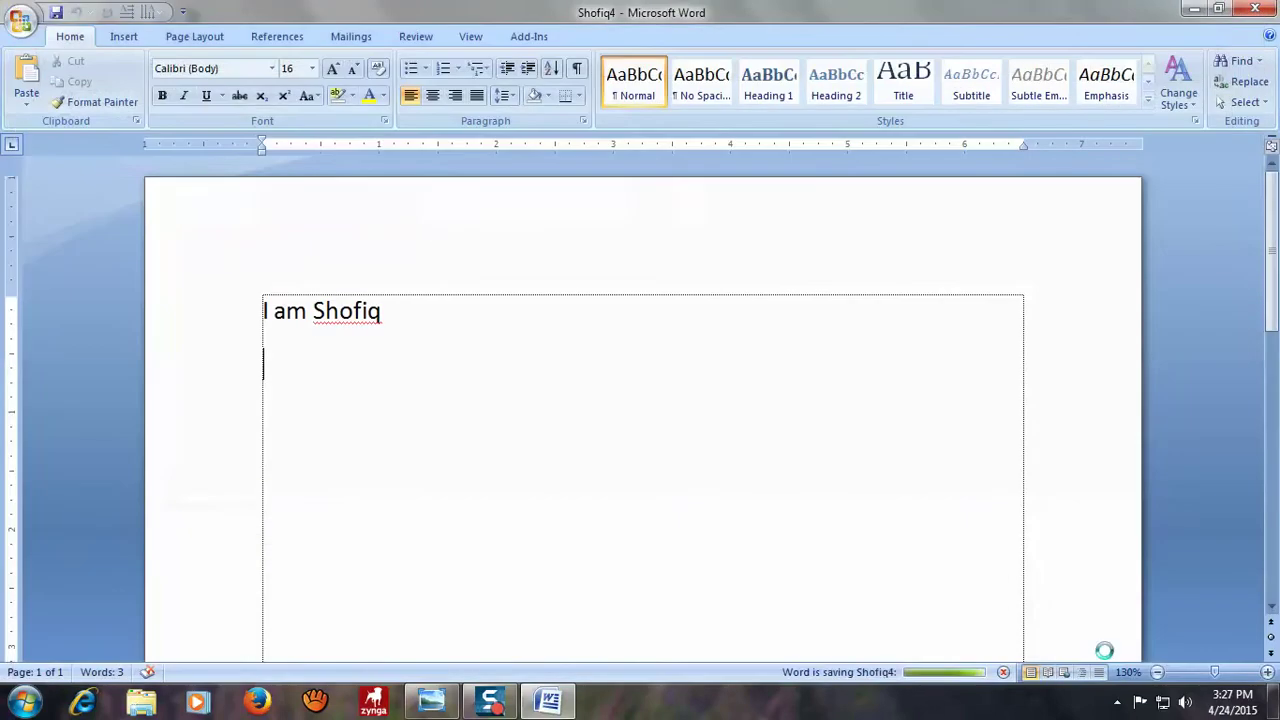
click(20, 20)
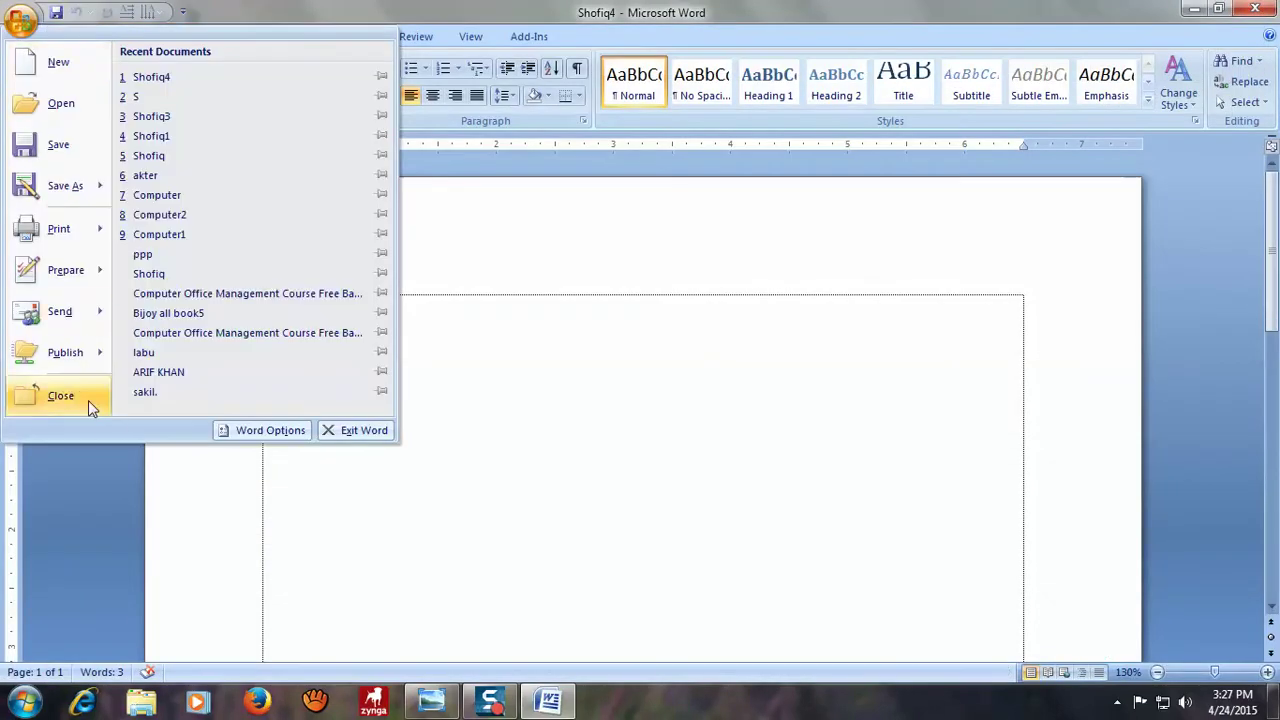
click(88, 400)
Open the empty file S from the Desktop
click(20, 22)
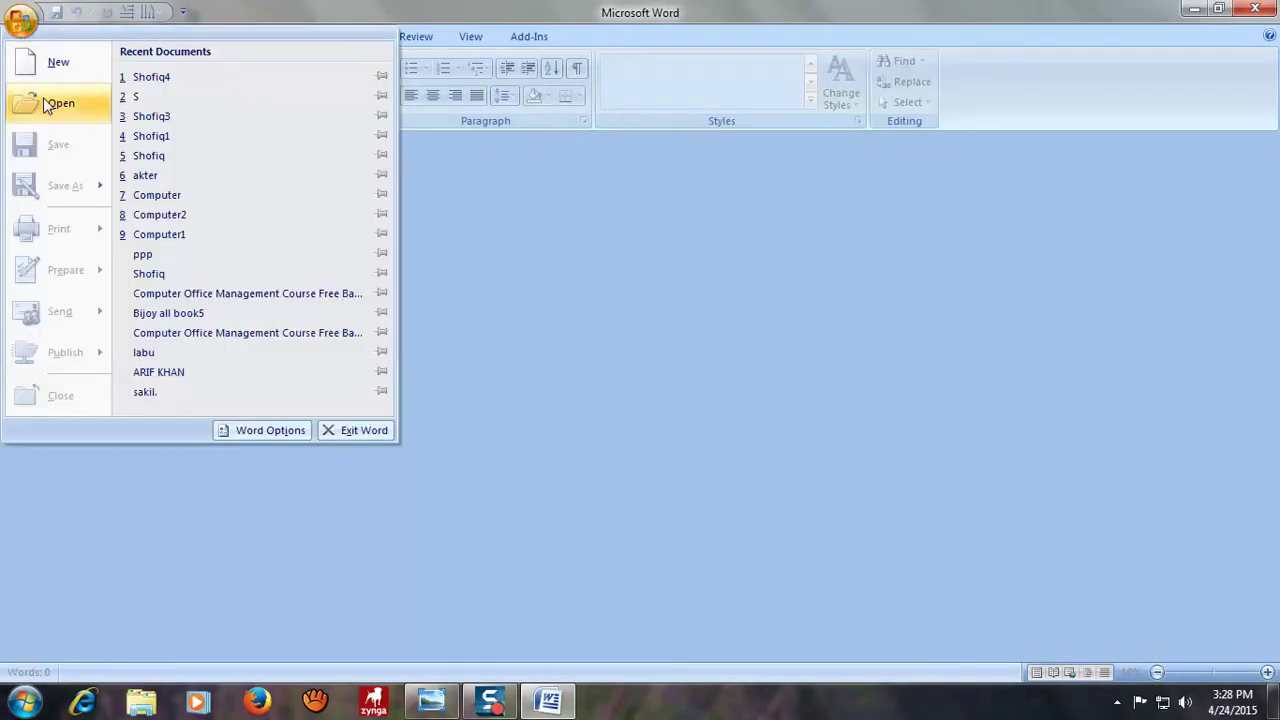
click(47, 104)
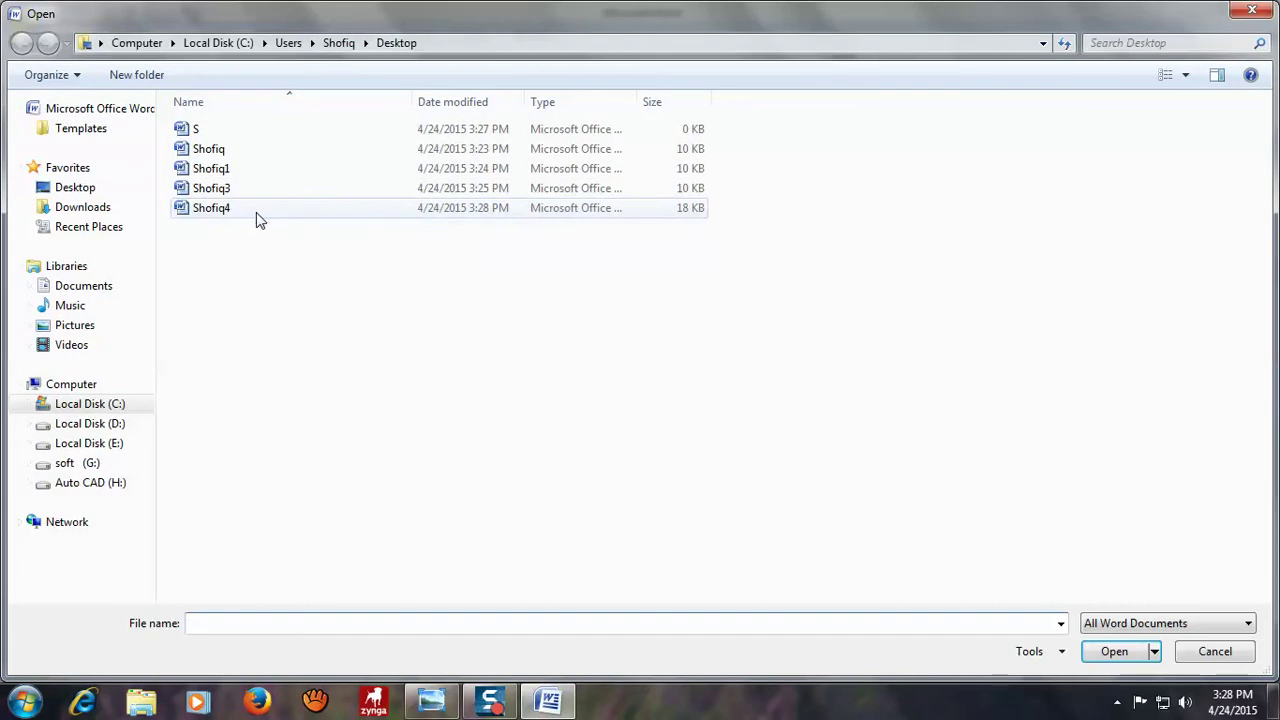
click(256, 213)
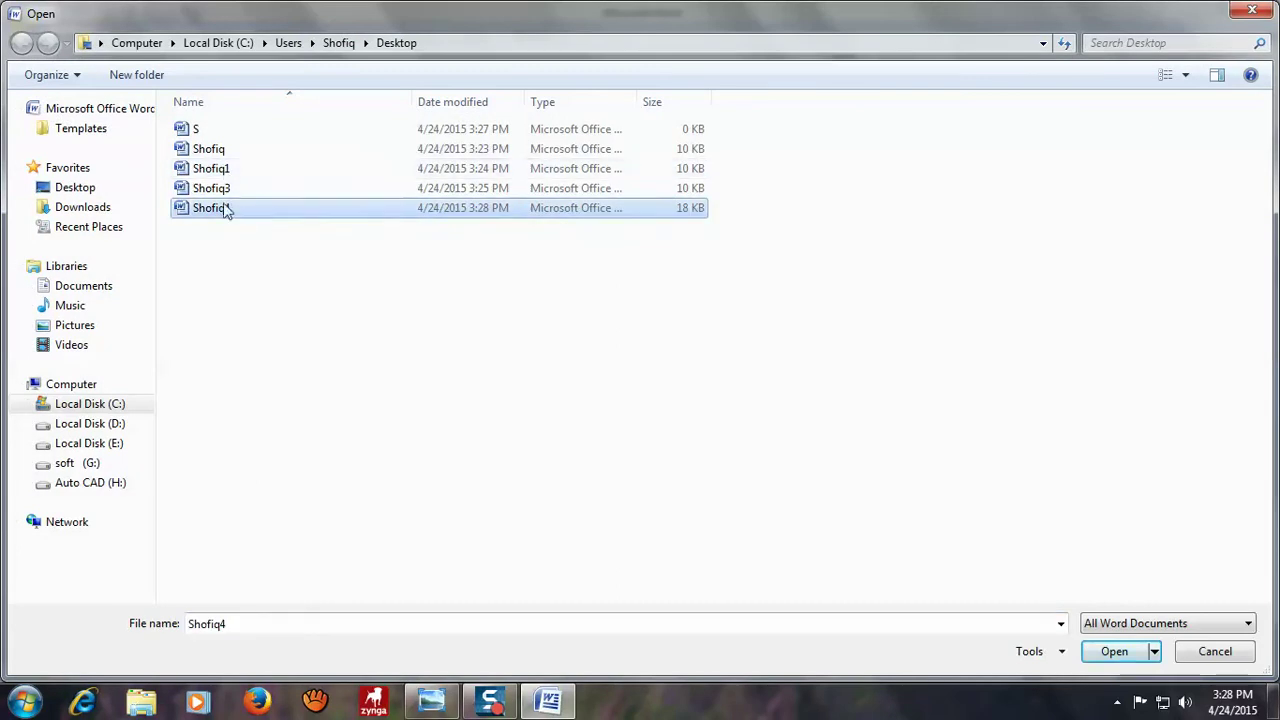
click(201, 130)
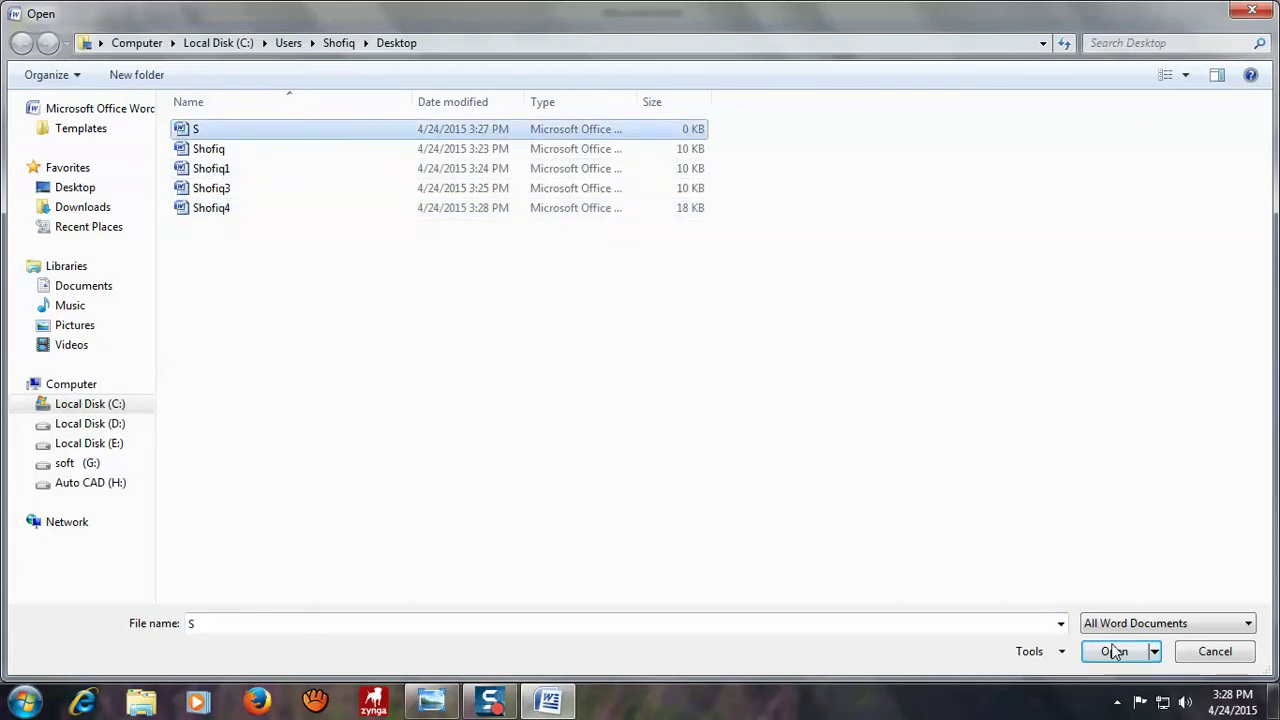
click(1112, 651)
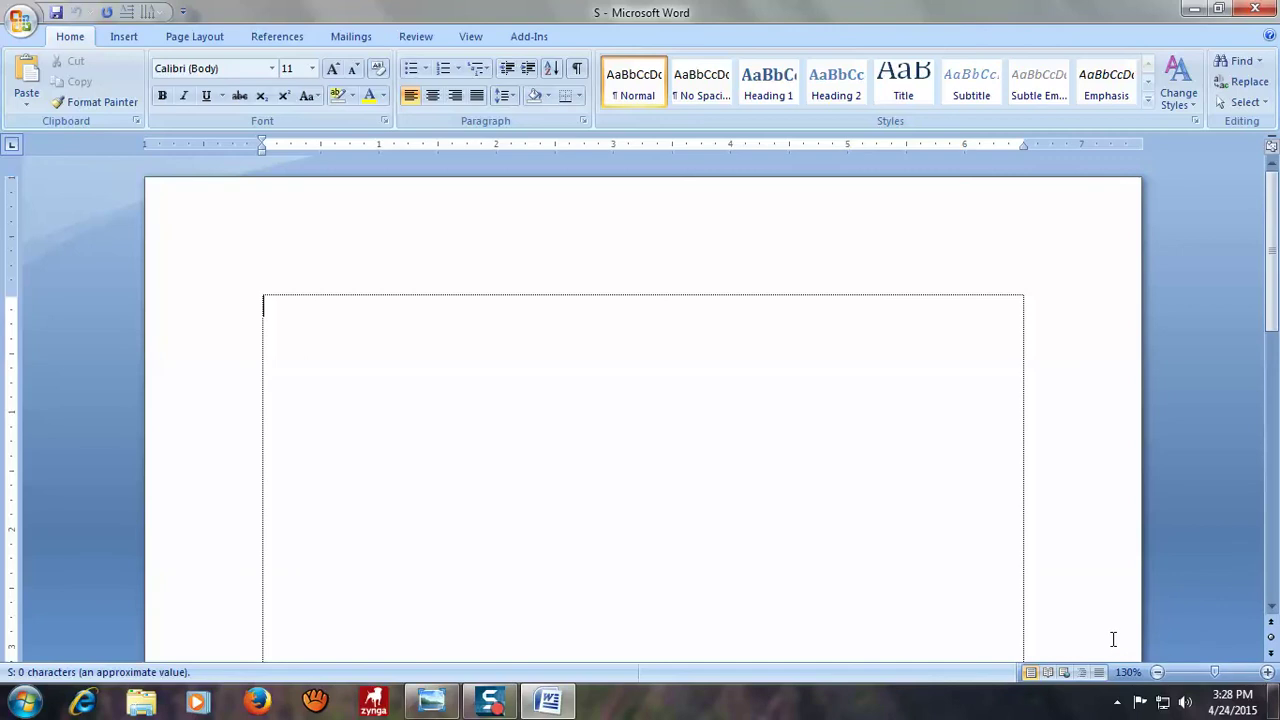
Paste the line 'I am Shofiq' into document S
scroll(389, 534, down, 1)
scroll(389, 534, up, 1)
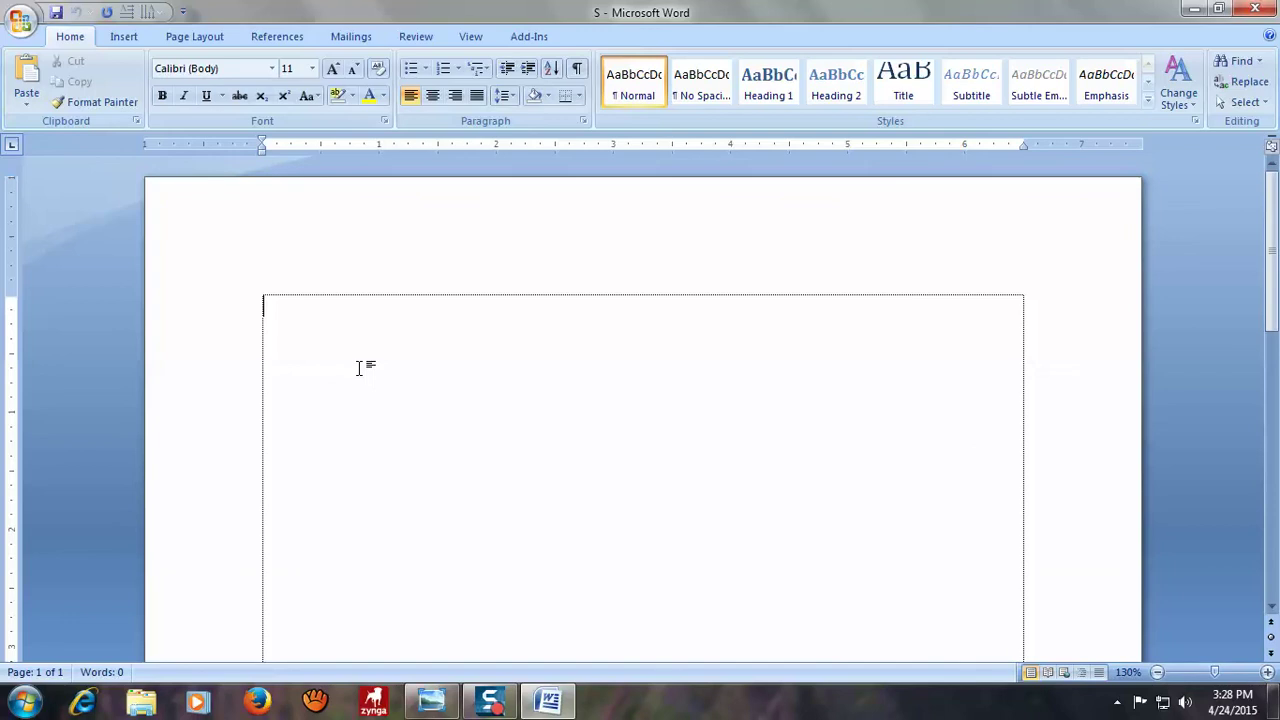
text(I am Shofiq)
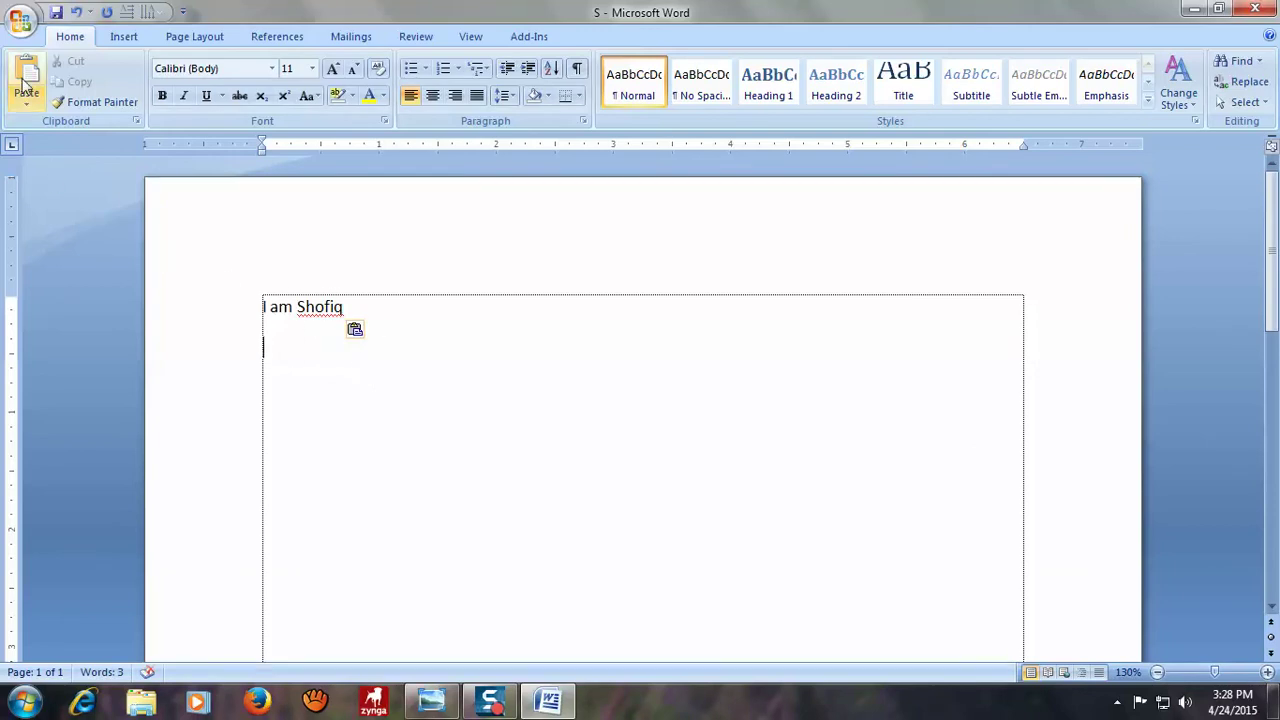
click(12, 28)
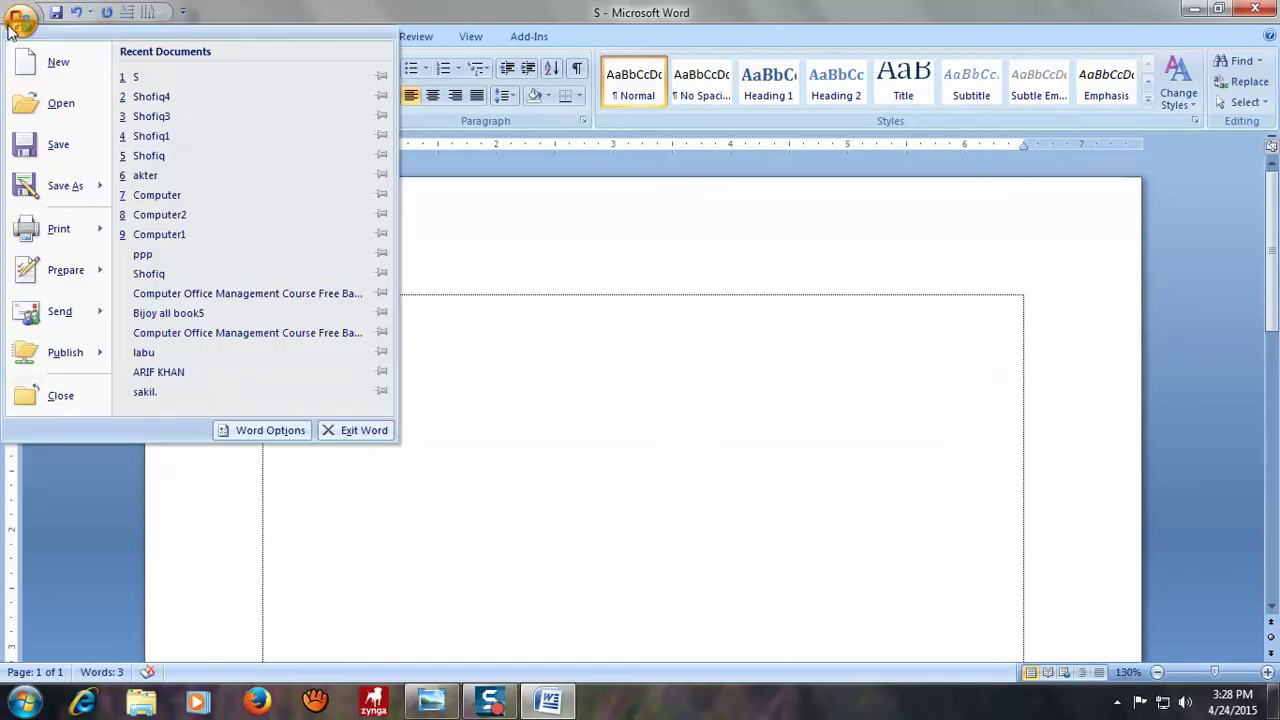
Open Save As for document S and replace the file name with 'p'
mouse_move(60, 186)
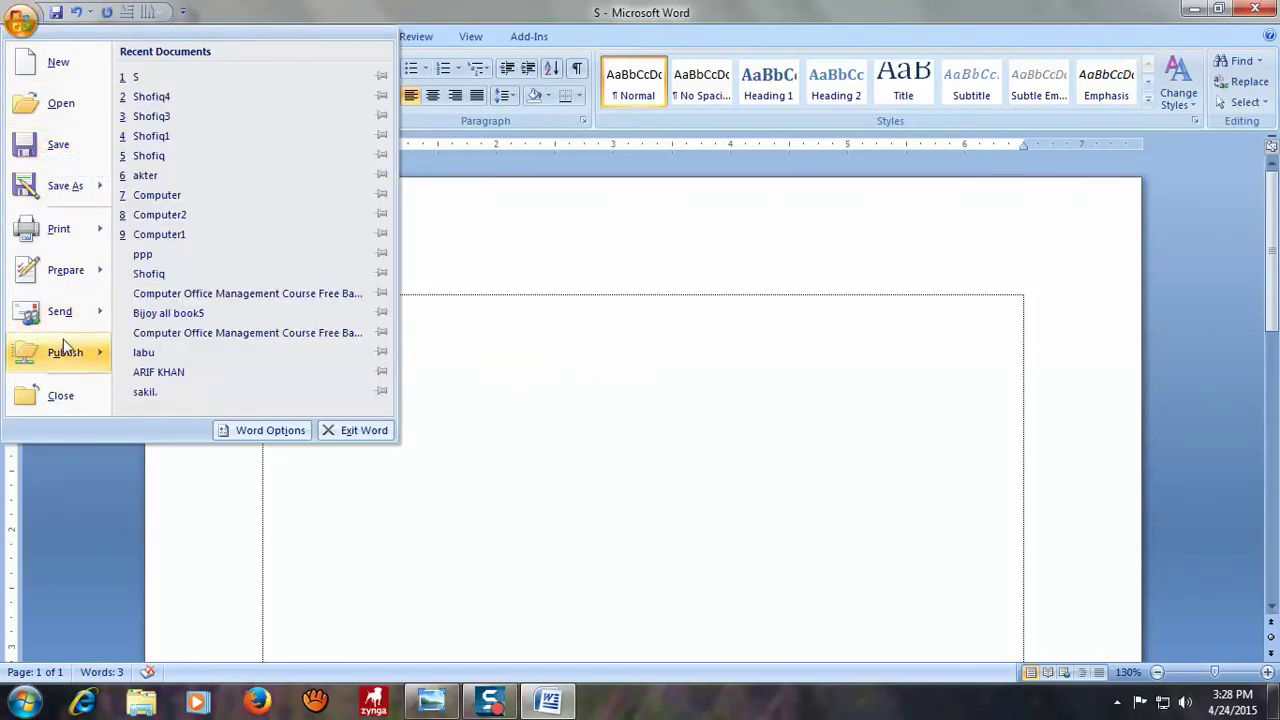
click(42, 190)
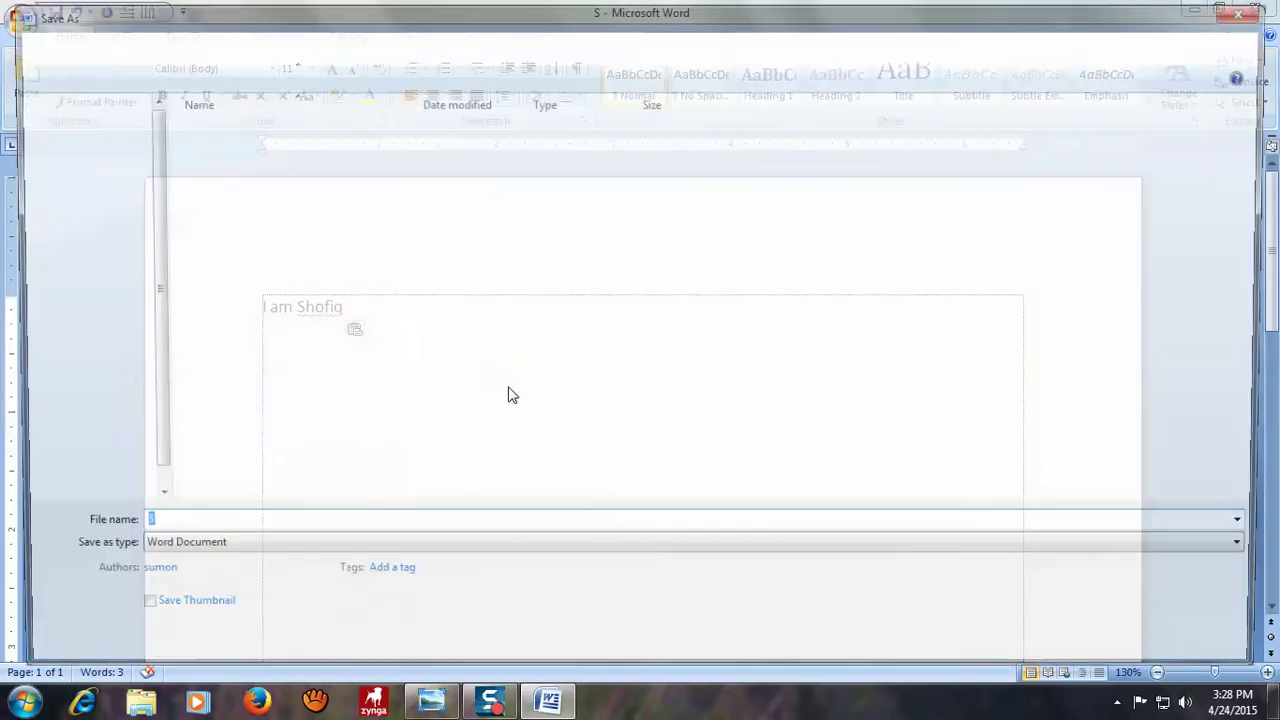
key(BackSpace)
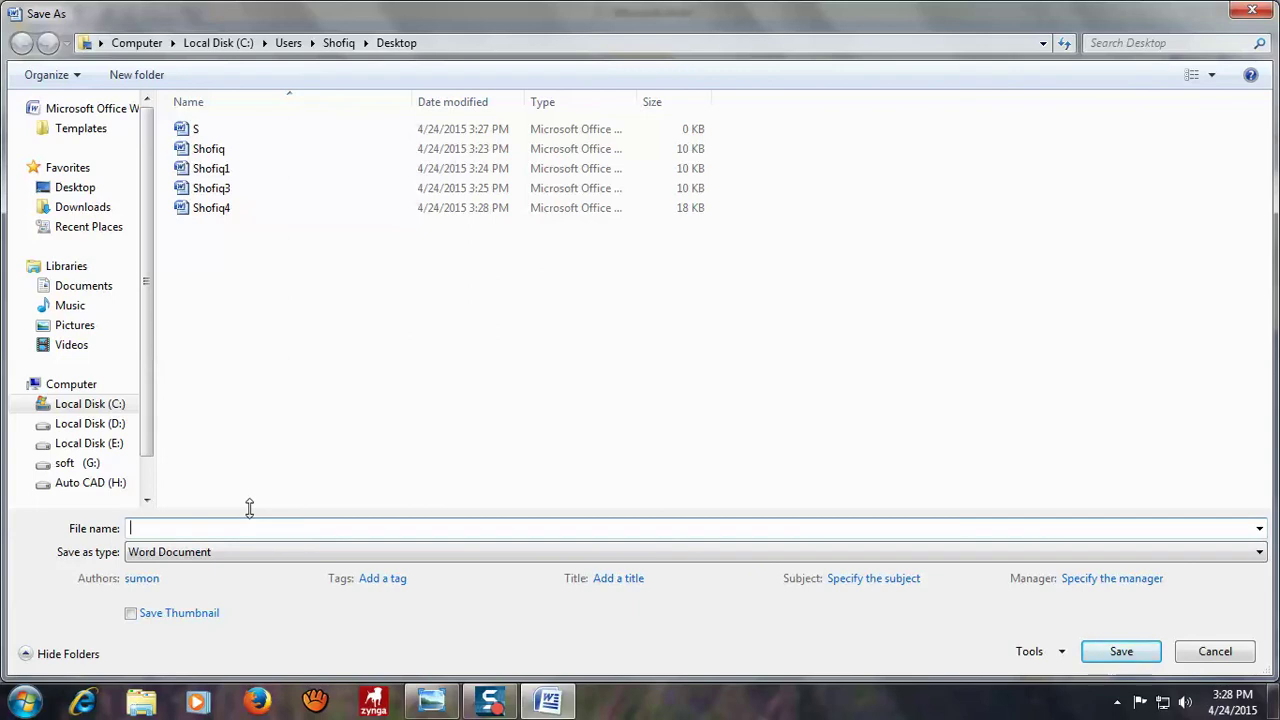
text(p)
Set a password to open in General Options, confirm it, and save the document as p
click(1052, 658)
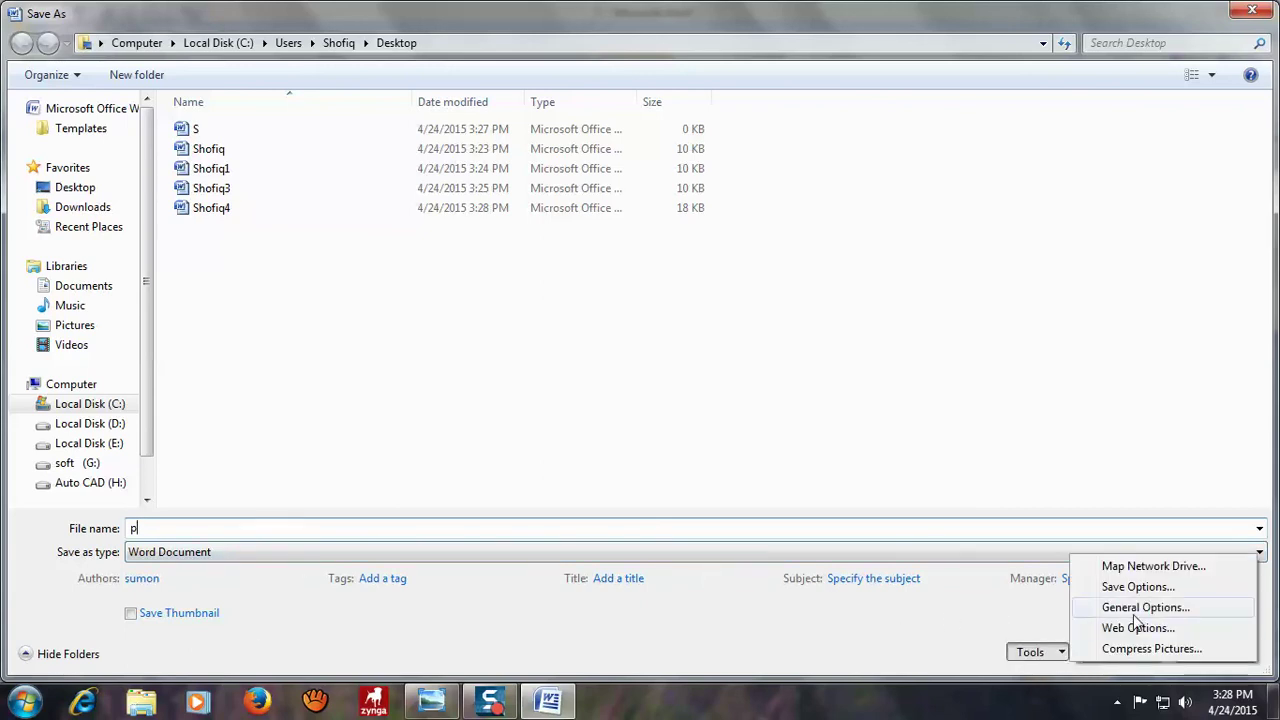
click(1136, 608)
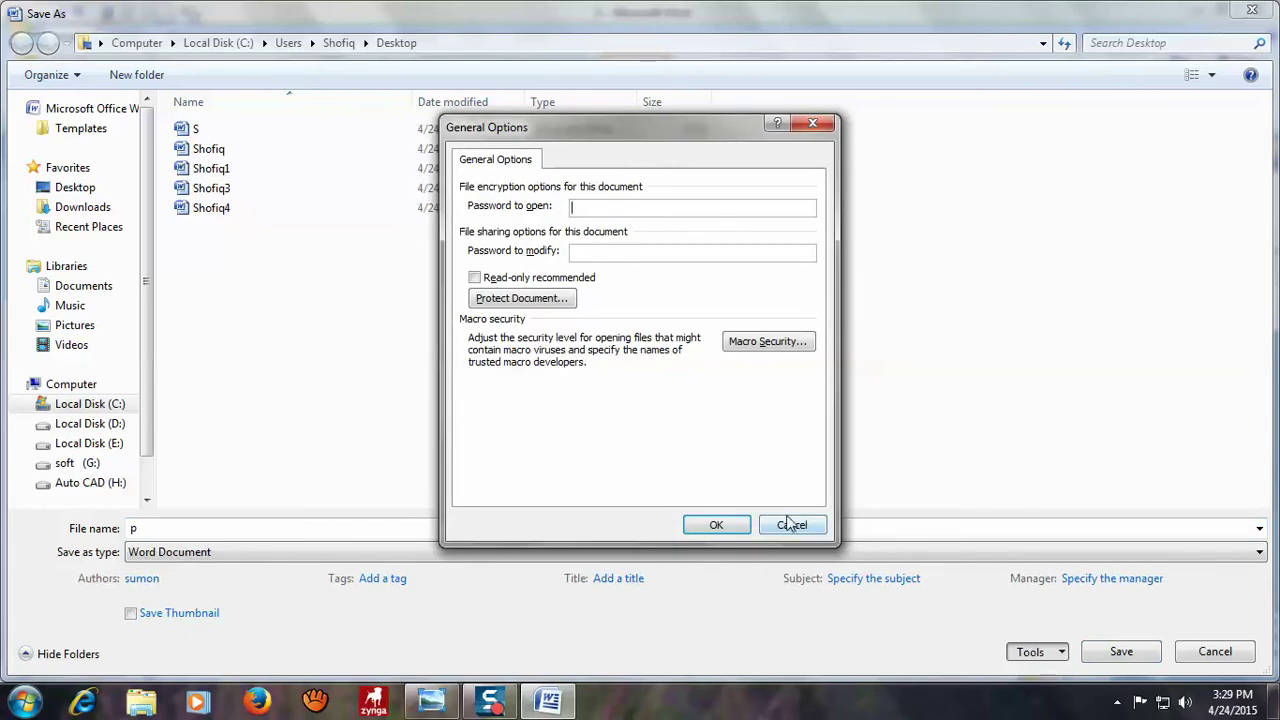
click(790, 524)
click(1030, 655)
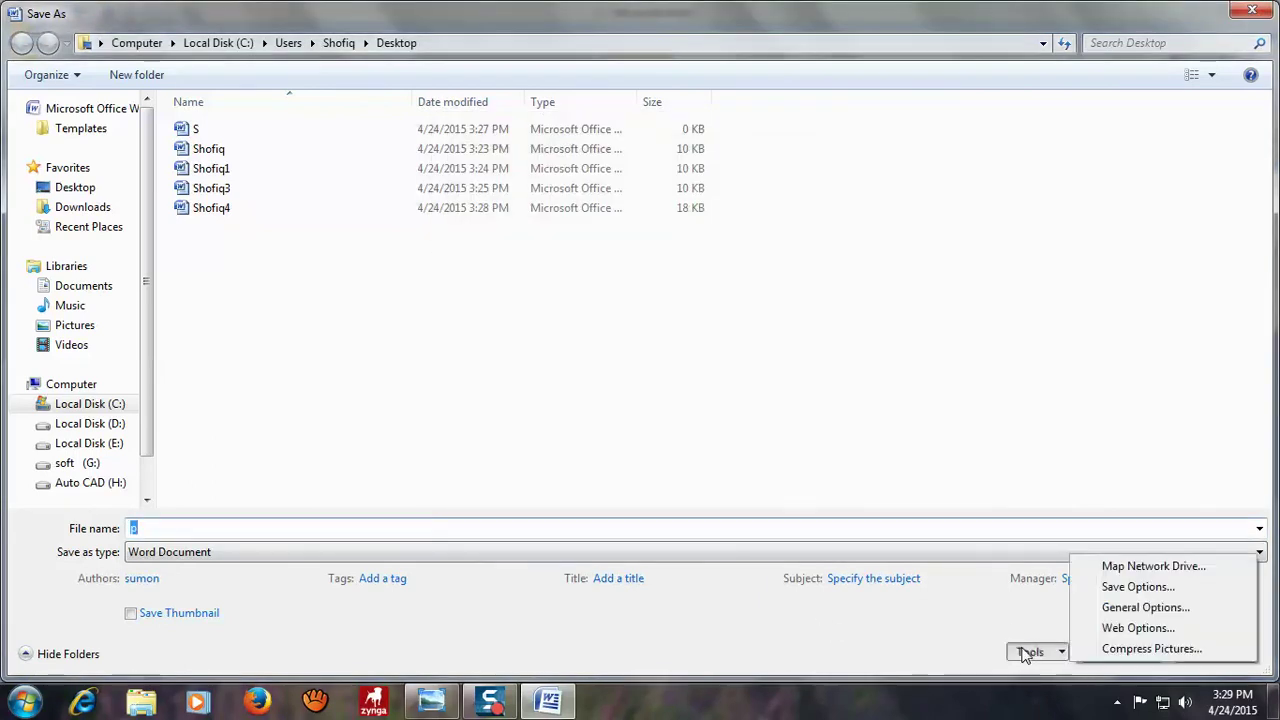
click(1125, 608)
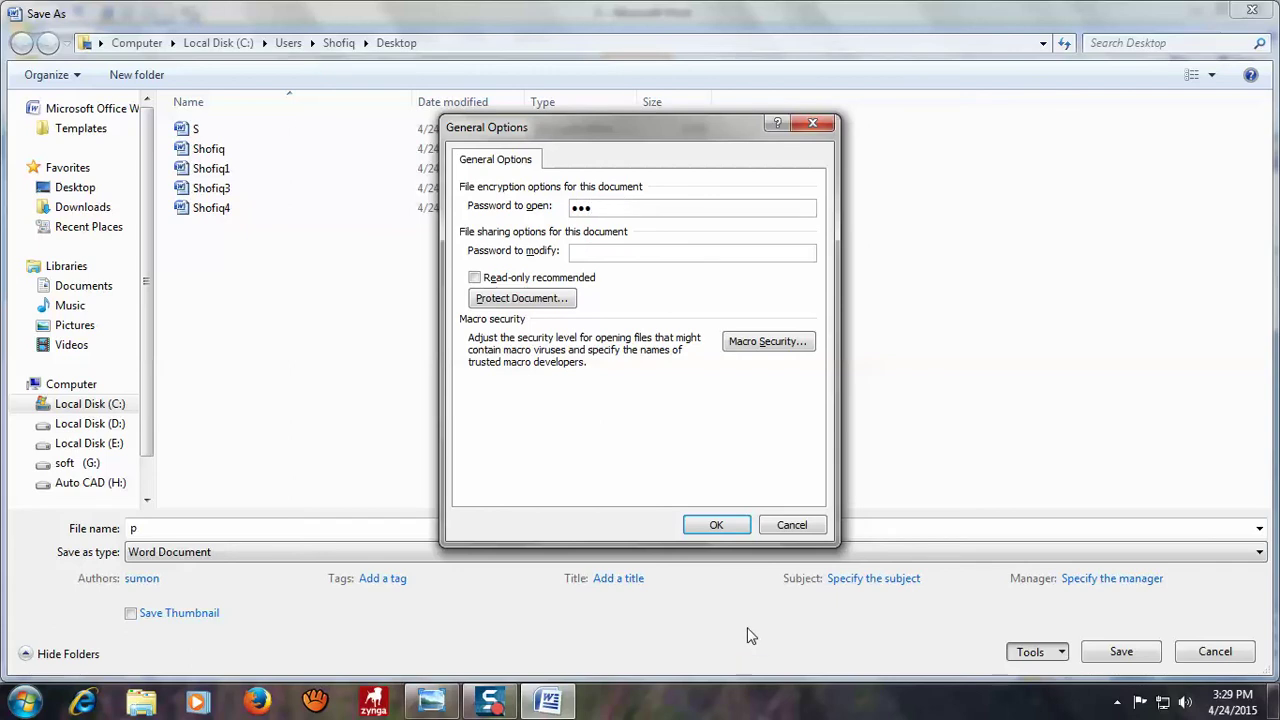
click(716, 525)
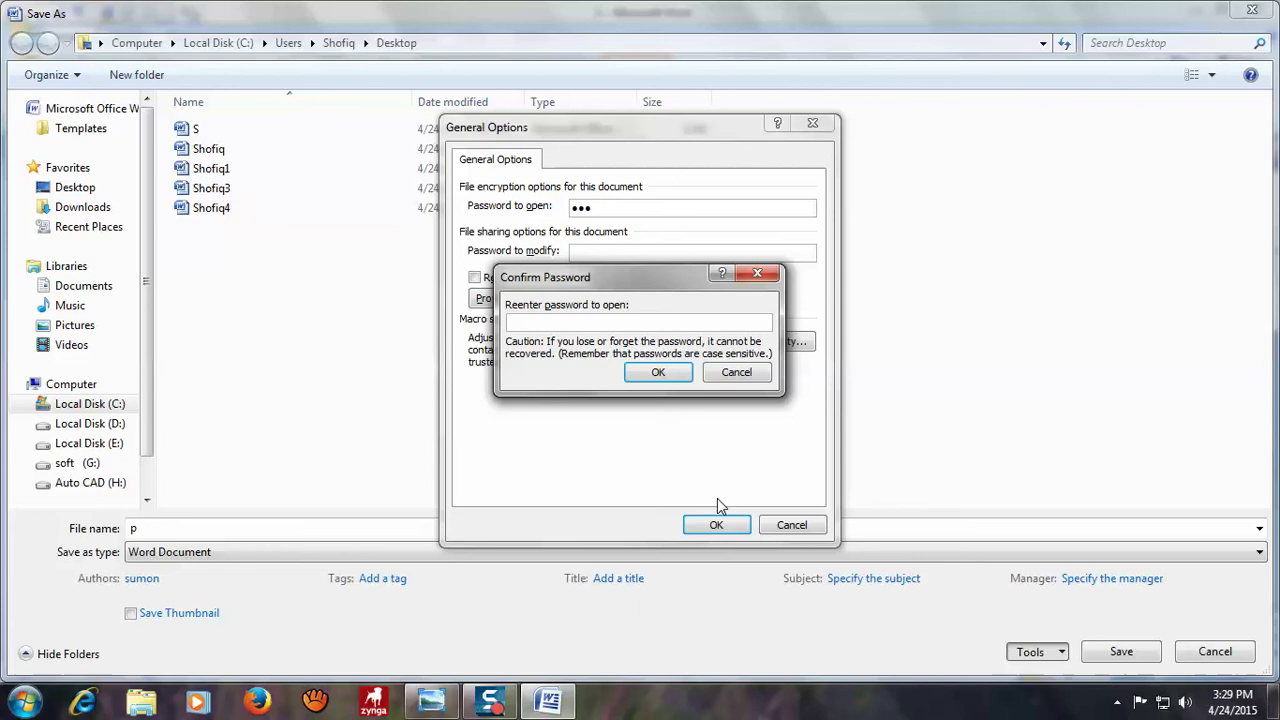
text(123)
click(680, 374)
click(726, 525)
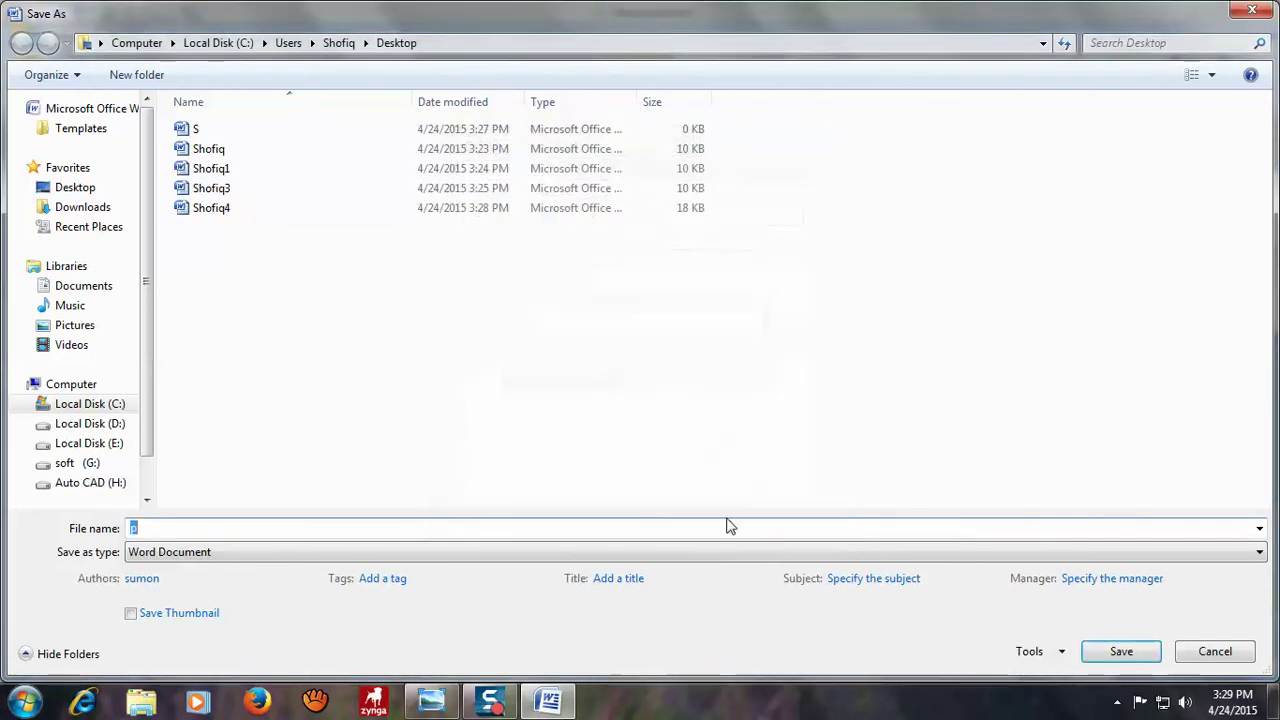
click(1114, 651)
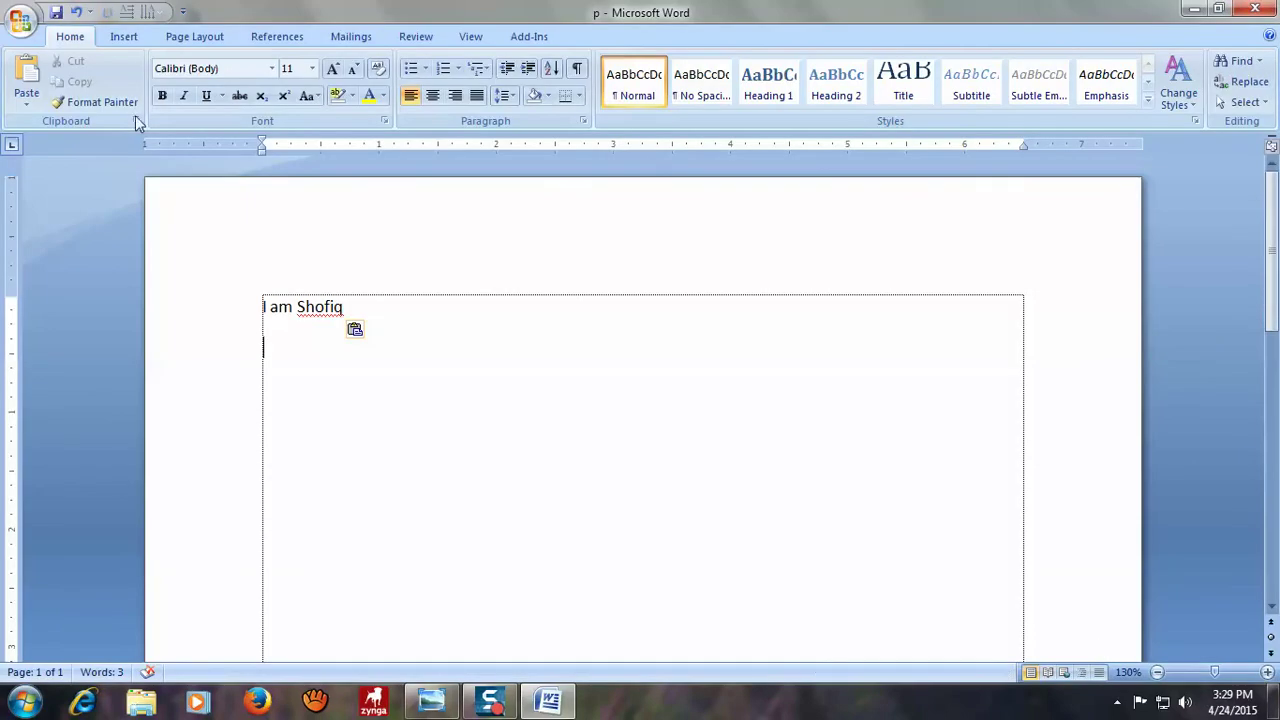
click(20, 20)
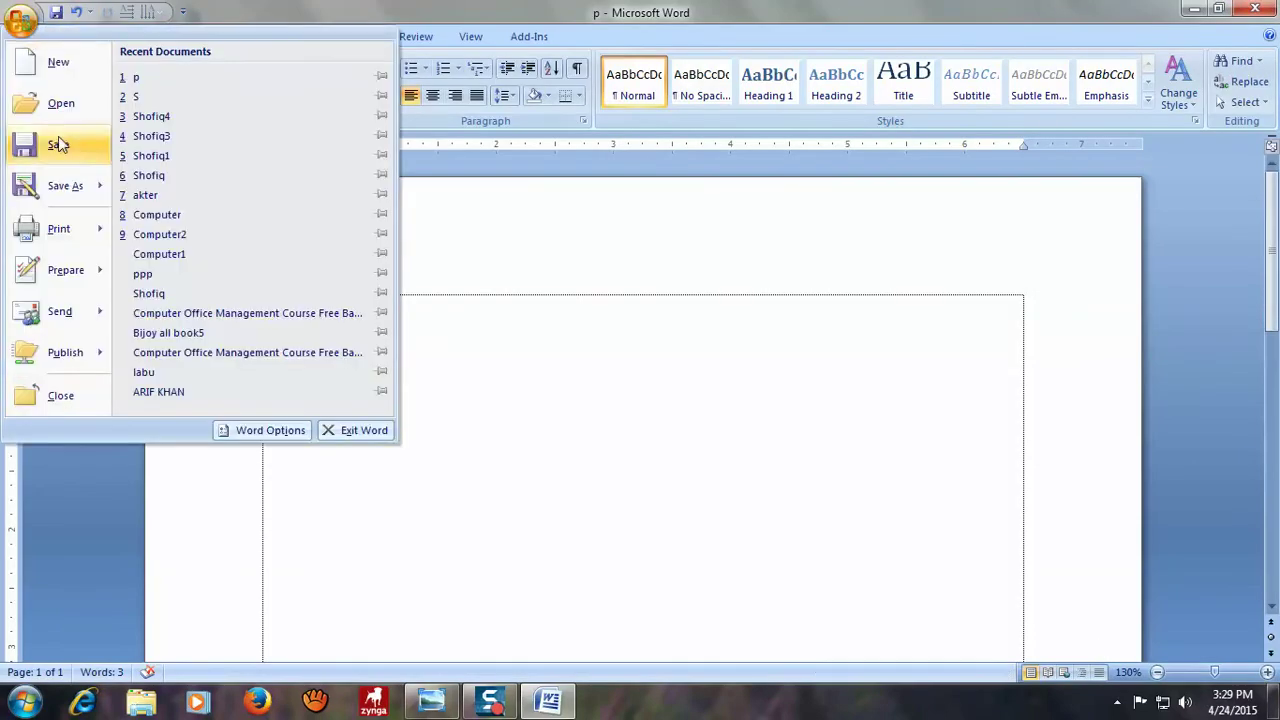
Close p and reopen p.docx from the Desktop to bring up its password prompt
click(62, 396)
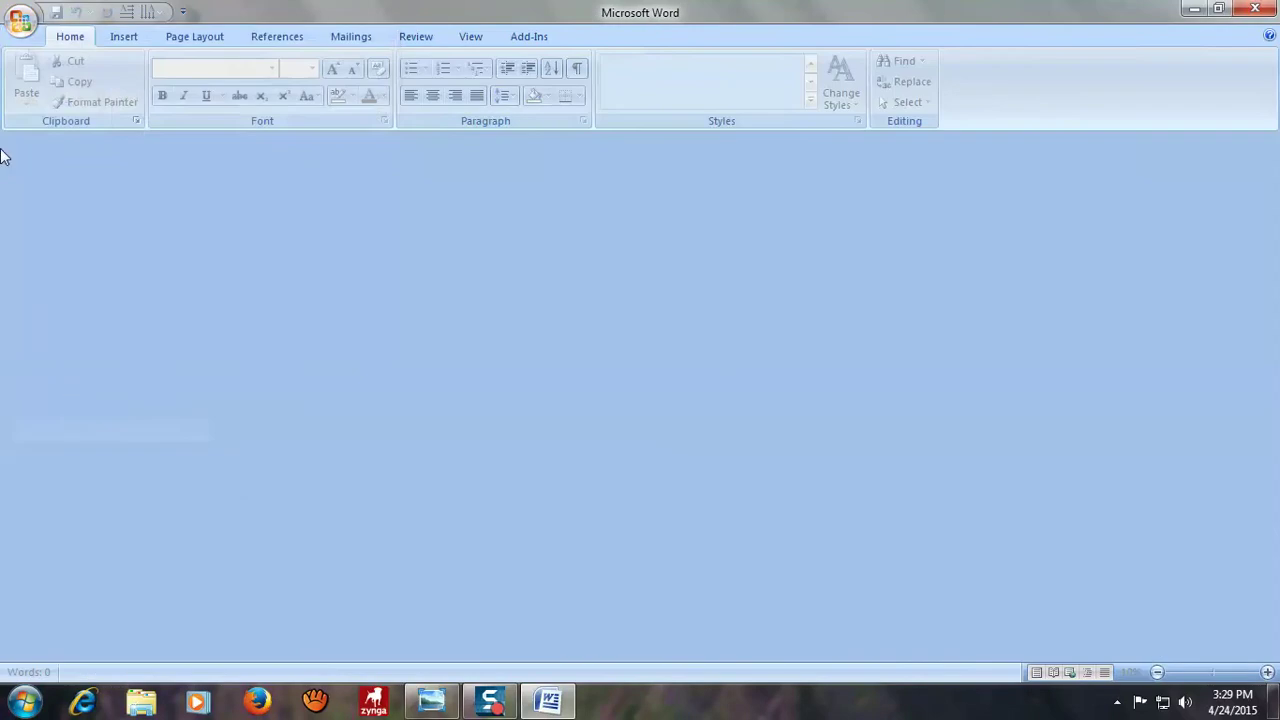
click(14, 28)
click(45, 102)
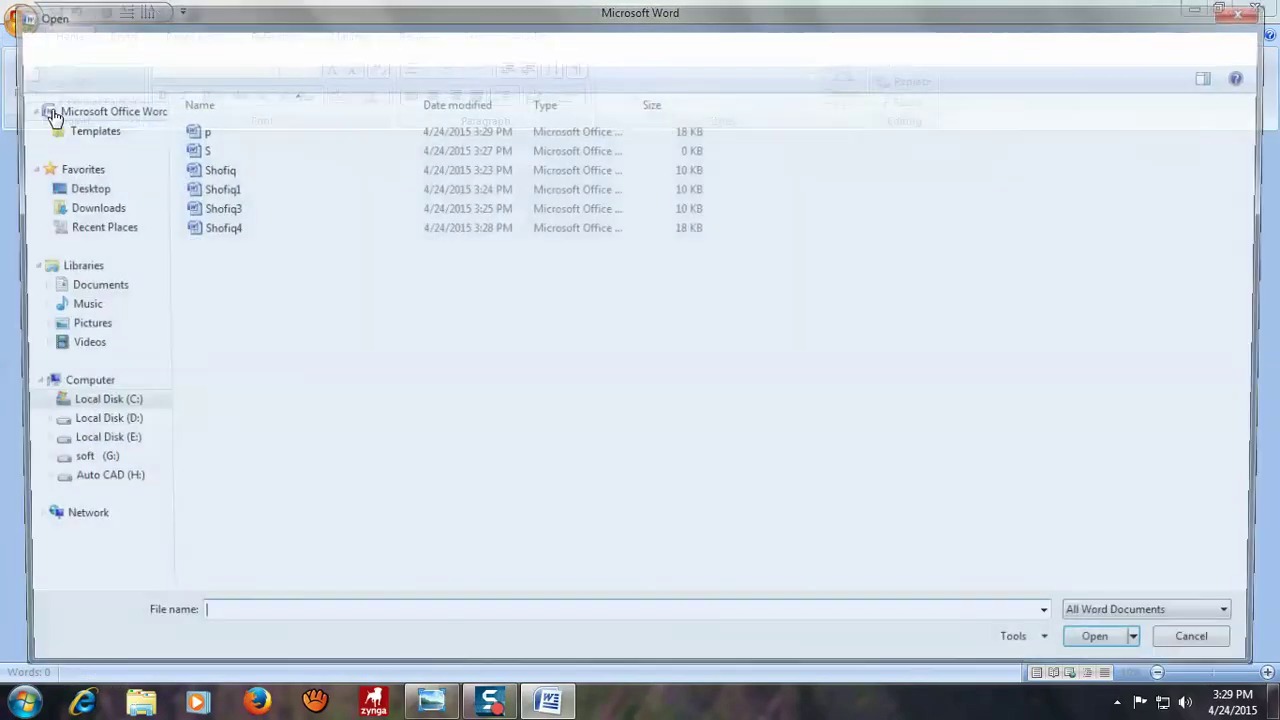
click(206, 135)
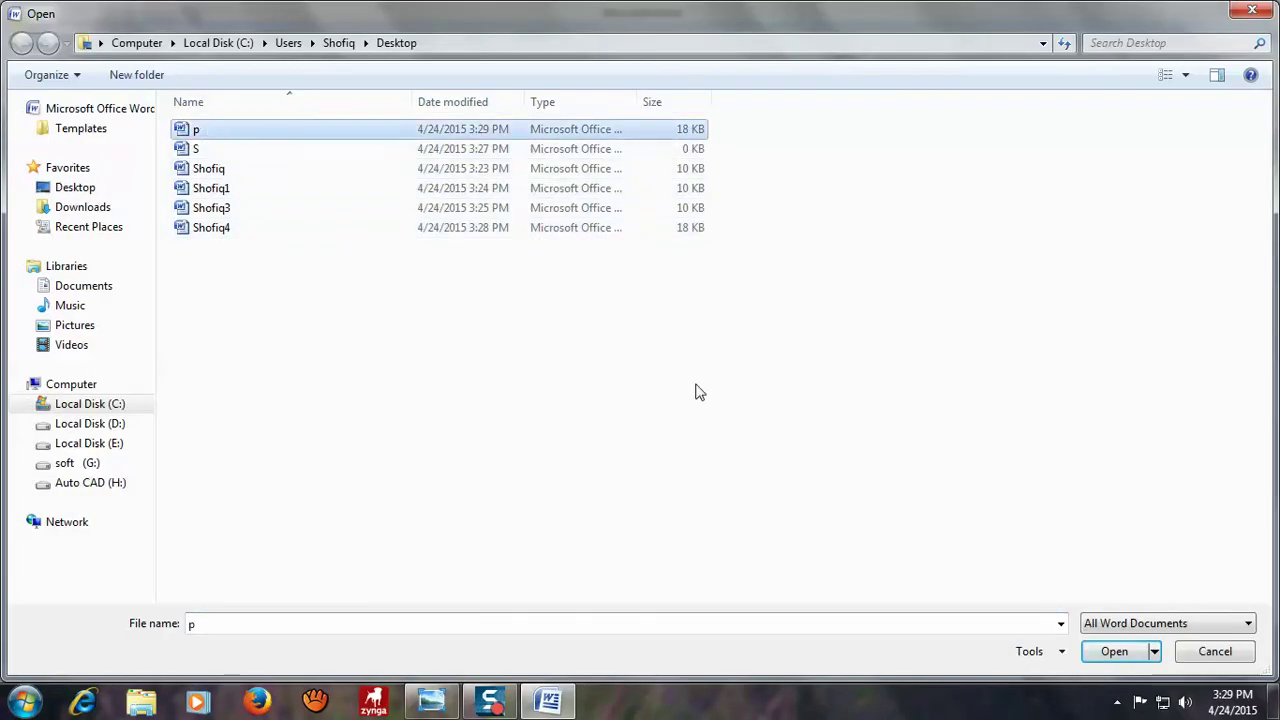
click(1114, 652)
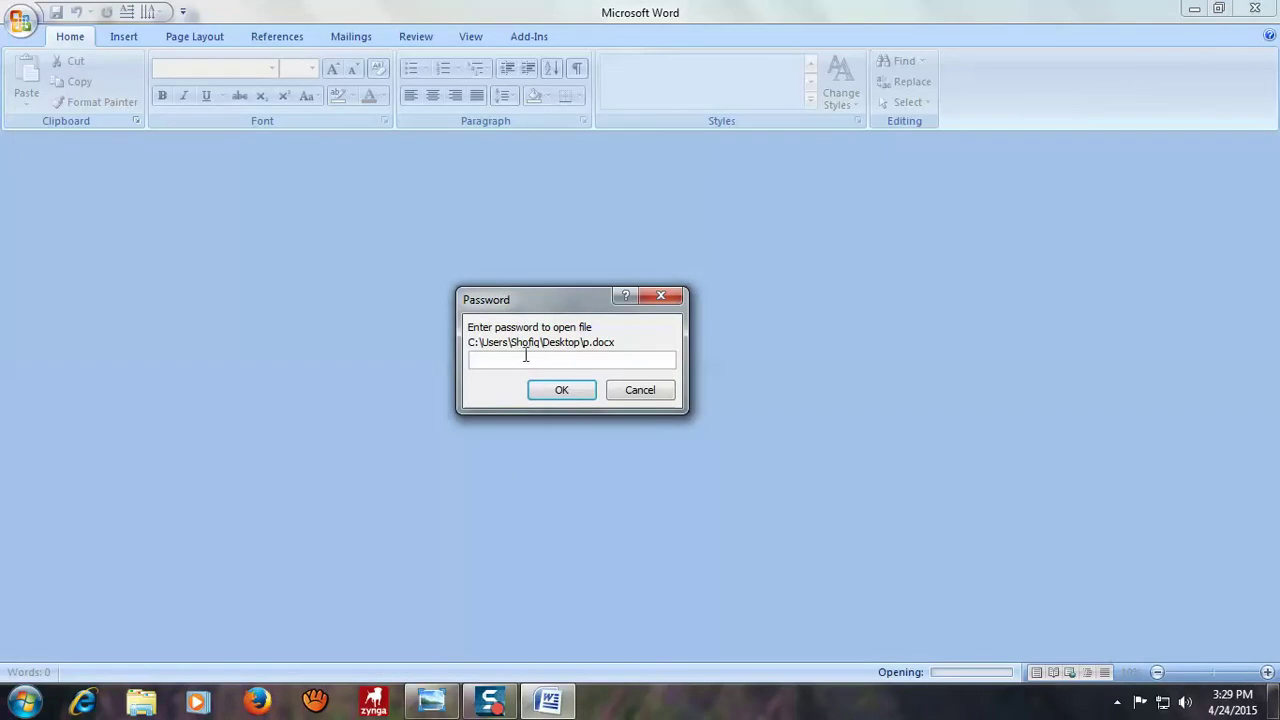
Enter p's password in the prompt to unlock the document showing 'I am Shofiq'
drag(554, 298, 792, 345)
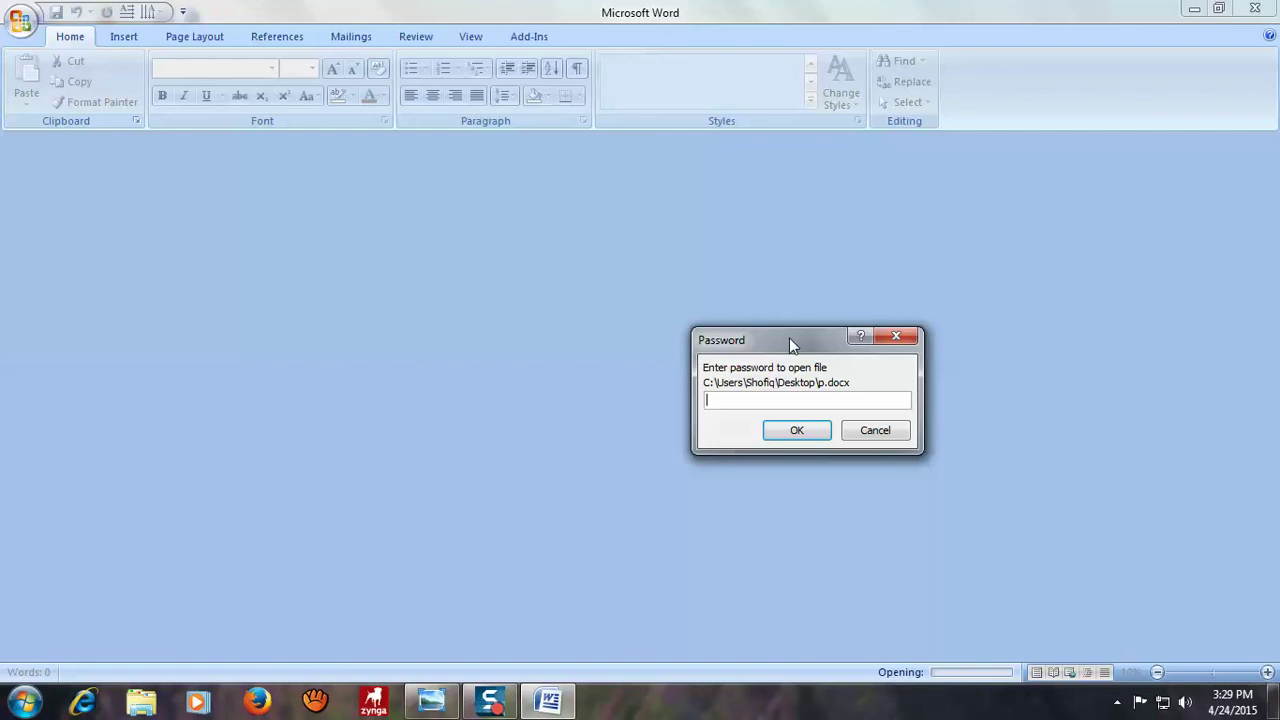
text(123)
click(797, 431)
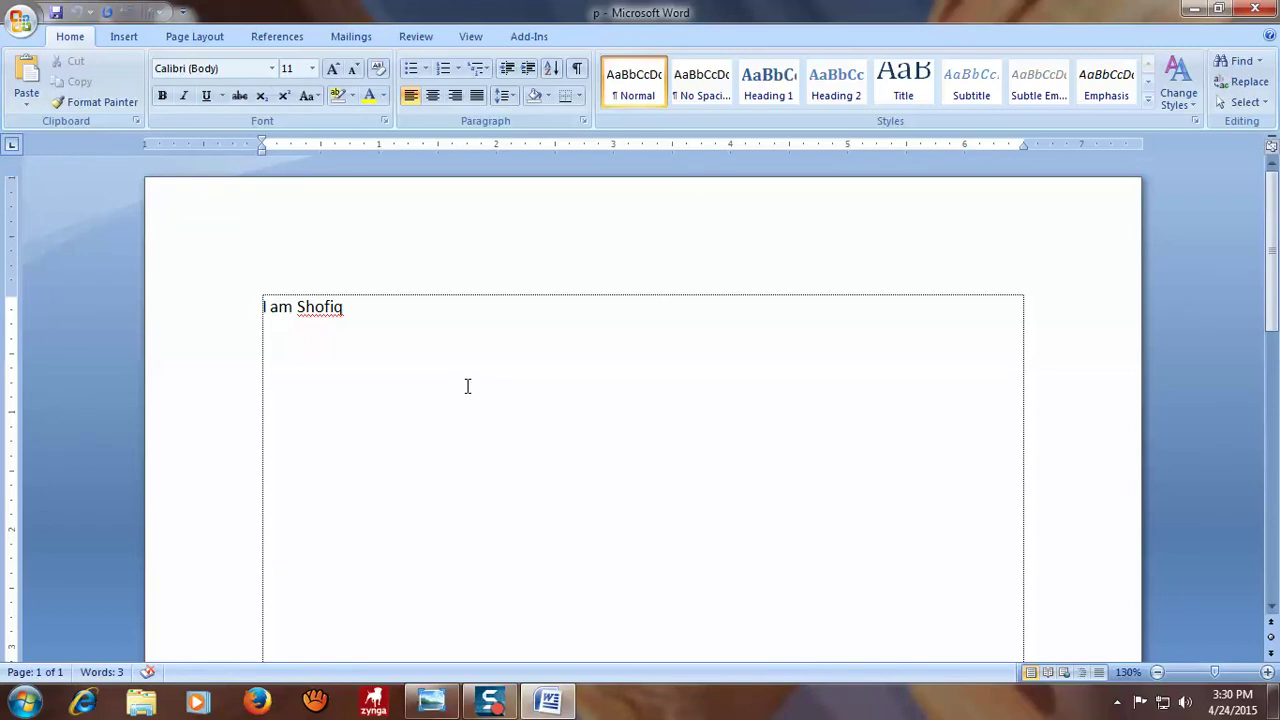
Scroll through the reopened p, then bring the Windows Photo Viewer subscribe image forward
scroll(466, 386, down, 3)
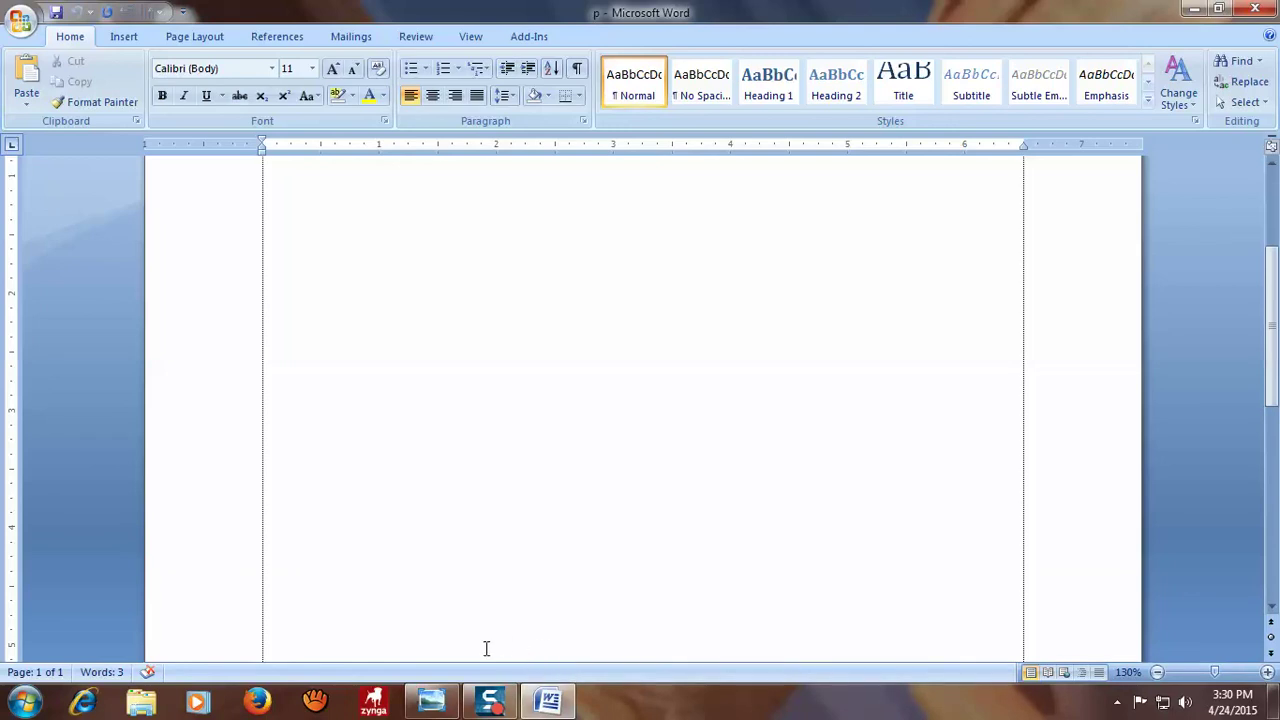
scroll(446, 509, up, 3)
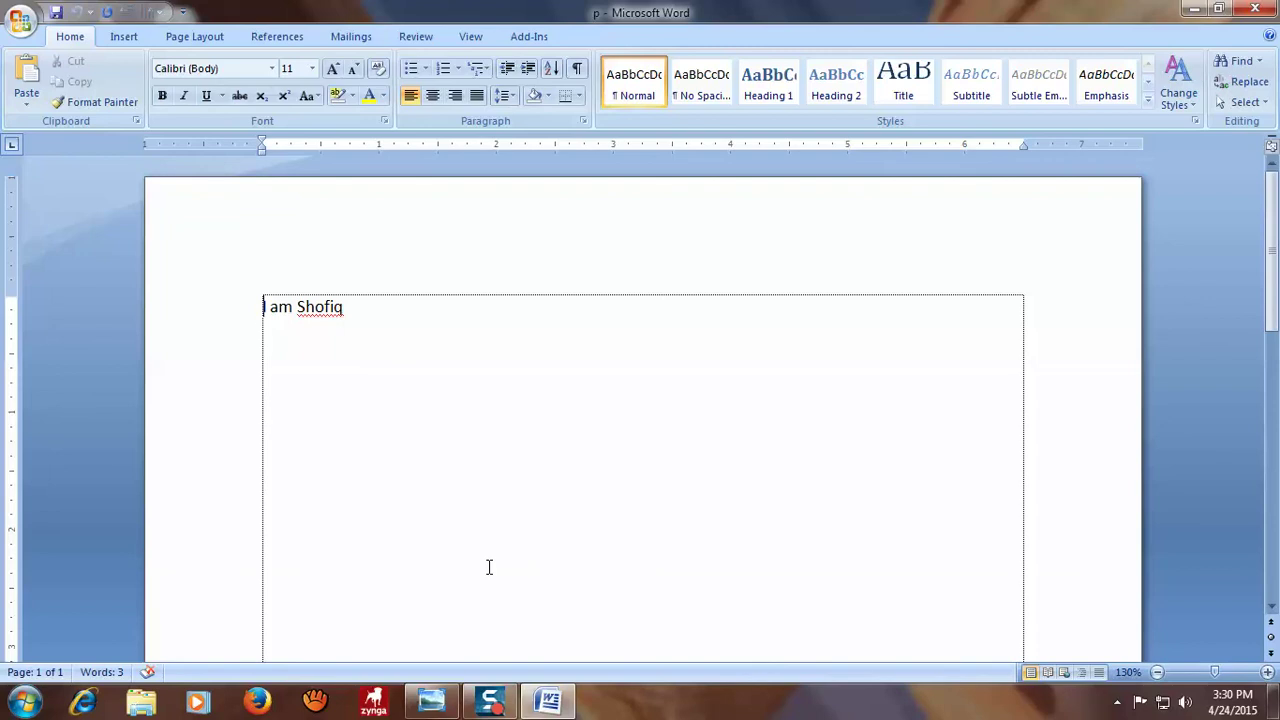
click(420, 706)
mouse_move(490, 702)
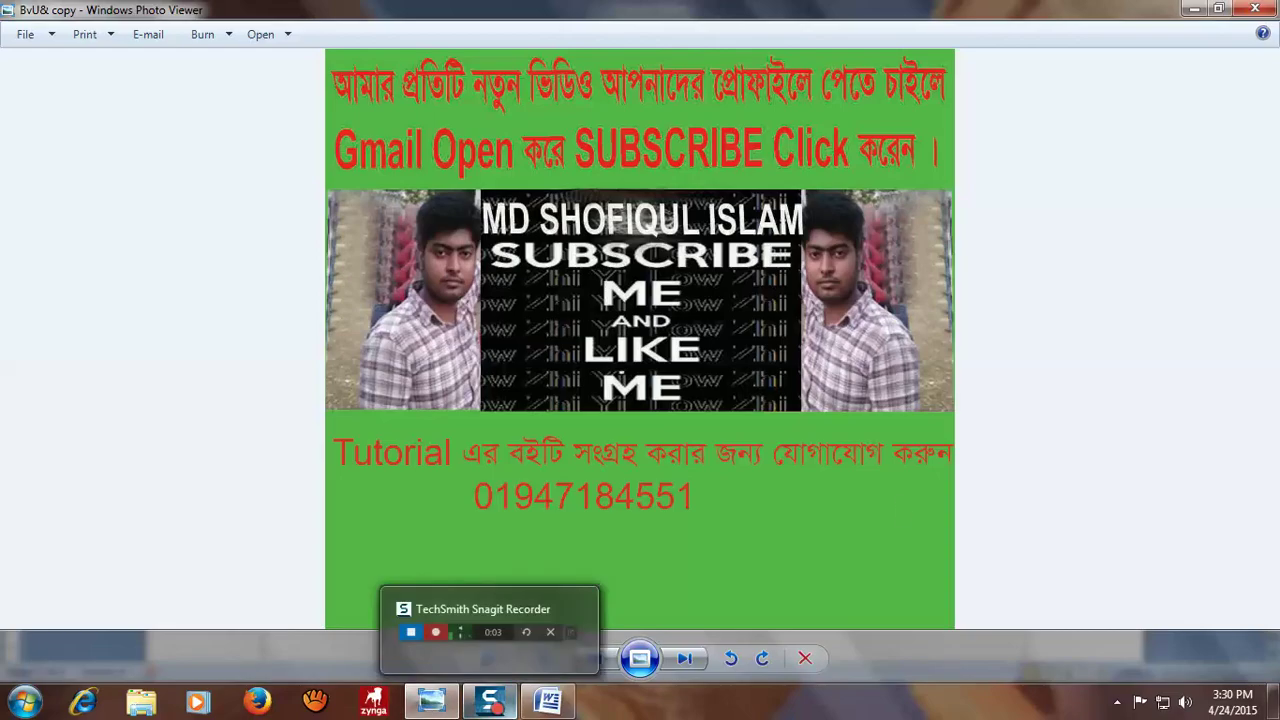